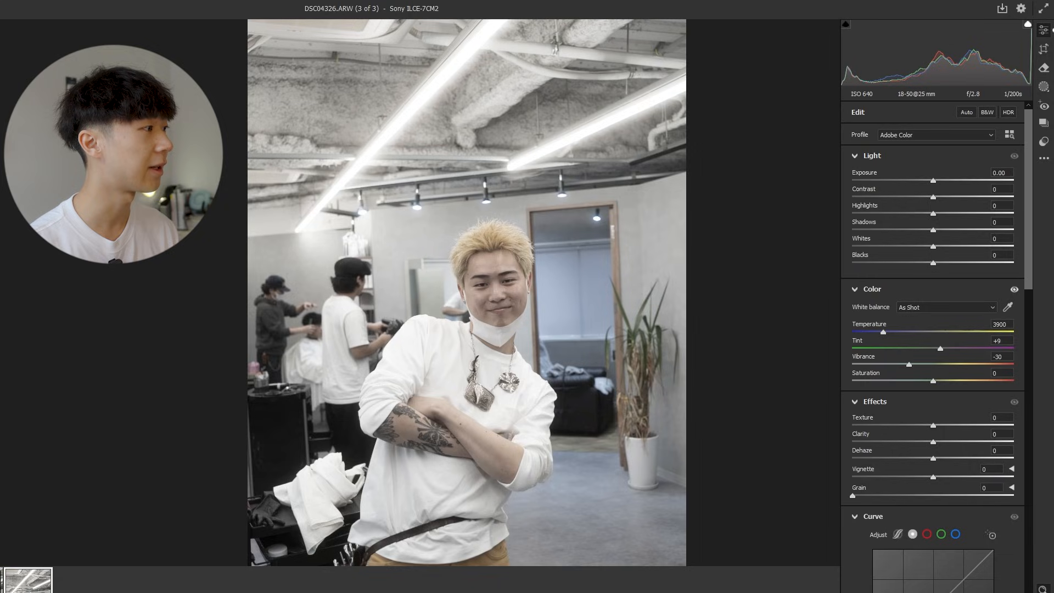
# Raise the exposure of the salon portrait to +0.15.
pyautogui.scroll(-4, 519, 197)
pyautogui.scroll(1, 519, 197)
pyautogui.scroll(-1, 519, 197)
pyautogui.scroll(1, 519, 197)
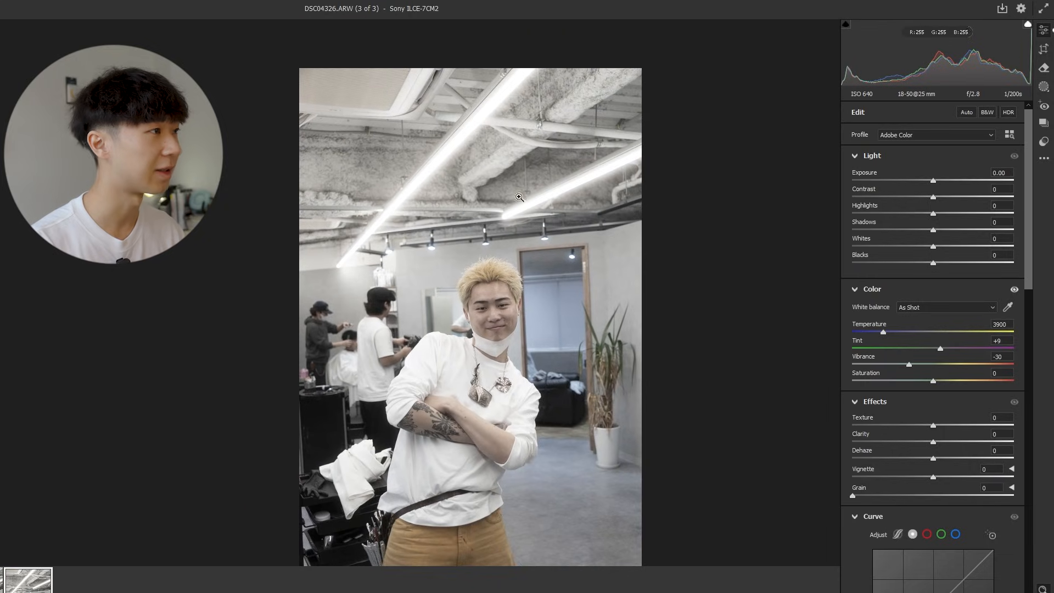
pyautogui.scroll(-2, 533, 231)
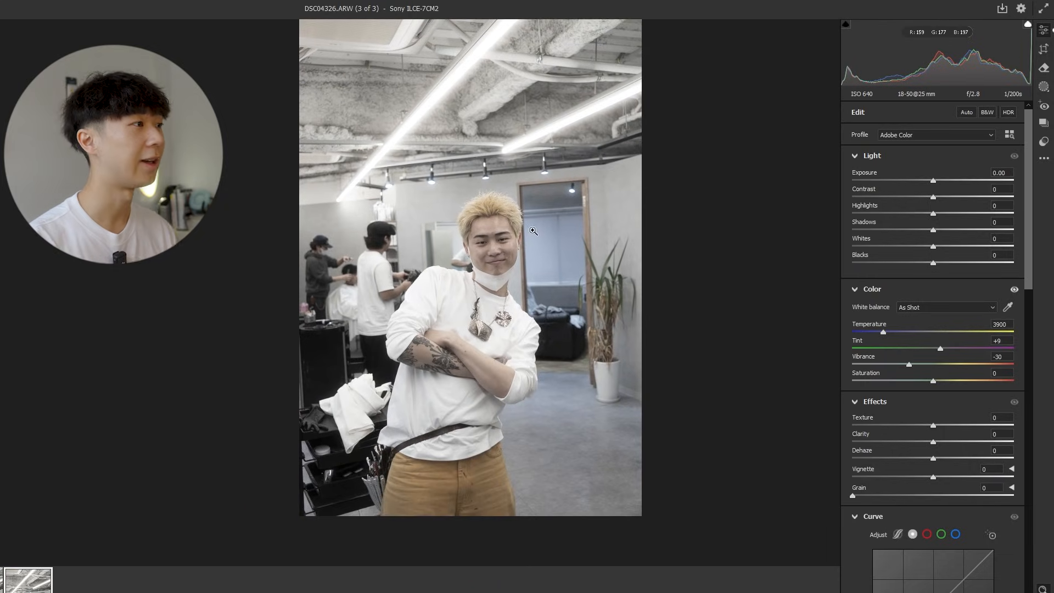
pyautogui.scroll(1, 534, 231)
pyautogui.scroll(2, 587, 251)
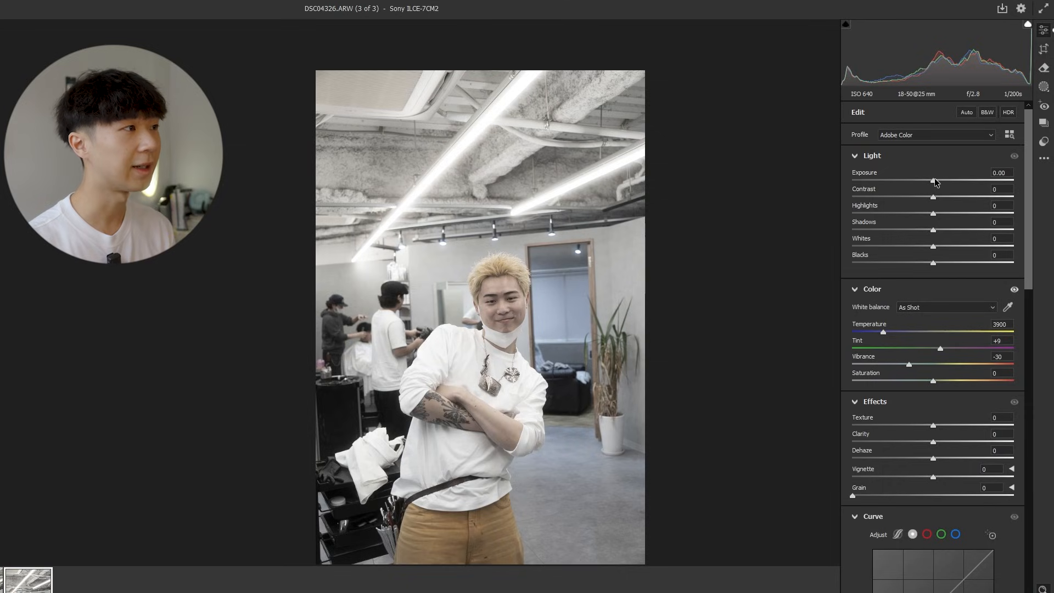
pyautogui.moveTo(485, 295)
pyautogui.mouseDown()
pyautogui.moveTo(542, 300)
pyautogui.moveTo(483, 300)
pyautogui.mouseUp()
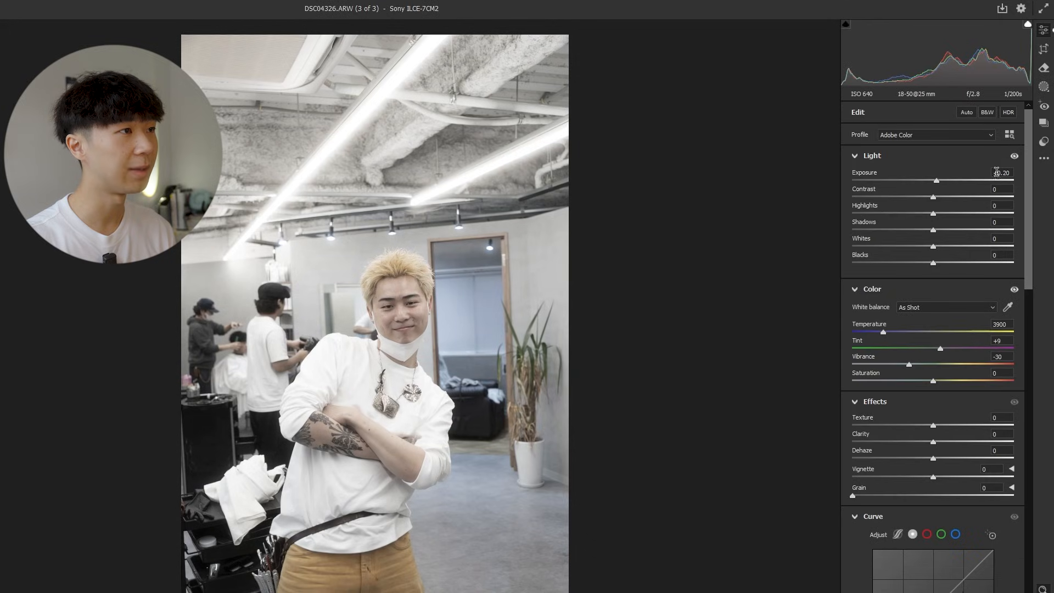
pyautogui.moveTo(935, 182)
pyautogui.mouseDown()
pyautogui.moveTo(967, 182)
pyautogui.moveTo(904, 188)
pyautogui.moveTo(956, 190)
pyautogui.moveTo(934, 190)
pyautogui.mouseUp()
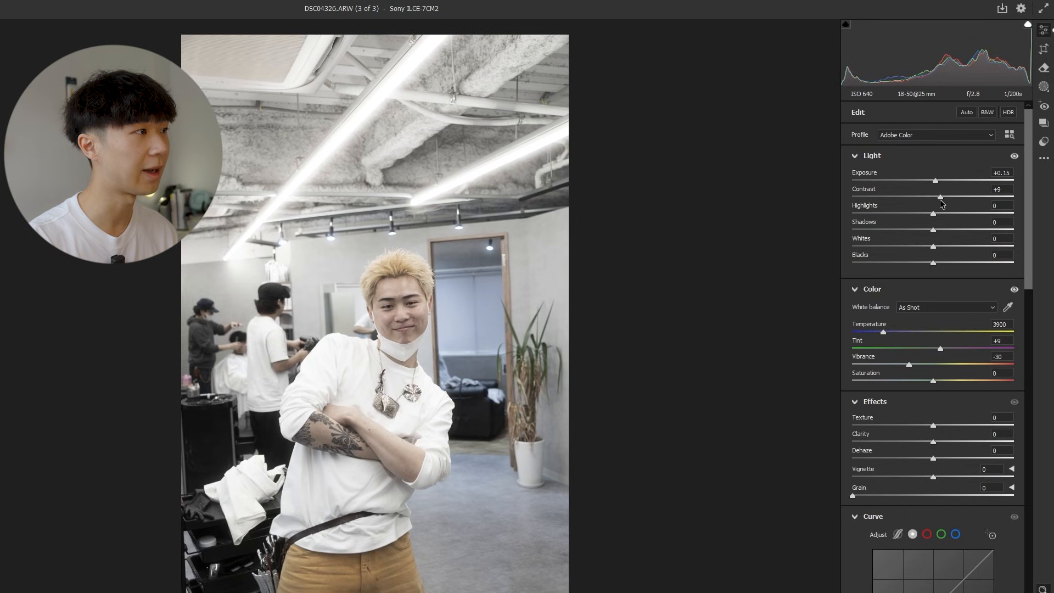
# Set the photo's contrast to +12, checking the effect on the man's face.
pyautogui.moveTo(245, 367); pyautogui.dragTo(328, 326)
pyautogui.moveTo(412, 301); pyautogui.dragTo(436, 292)
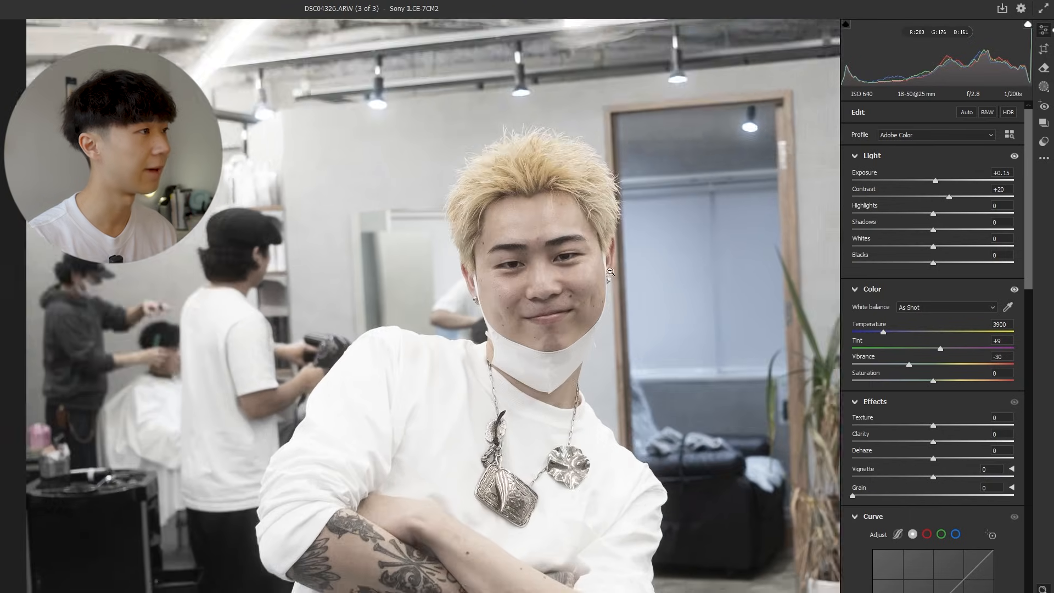
pyautogui.moveTo(611, 271); pyautogui.dragTo(644, 270)
pyautogui.click(572, 279)
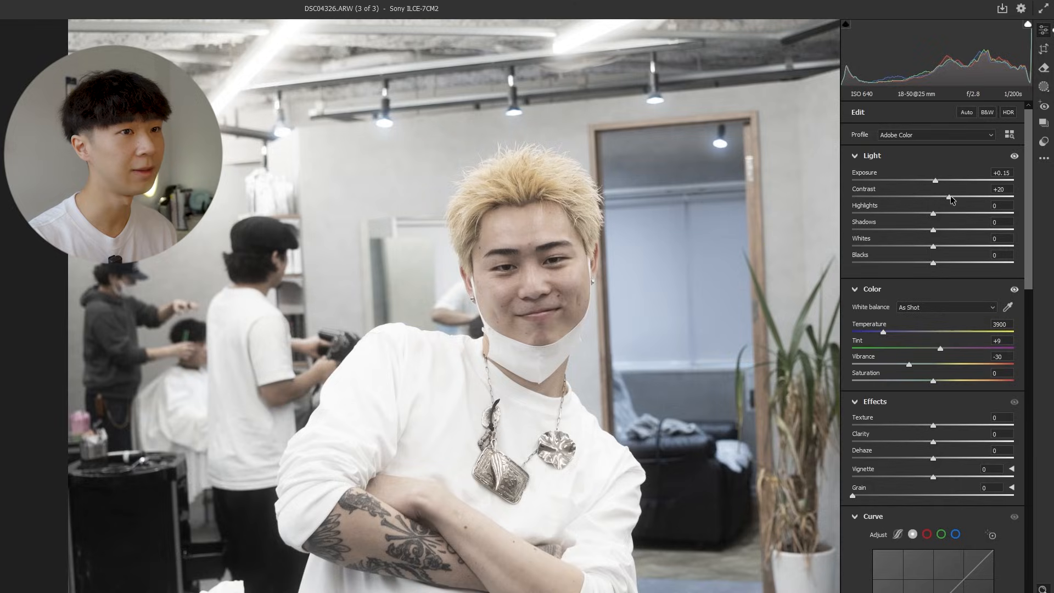
pyautogui.moveTo(950, 198); pyautogui.dragTo(944, 196)
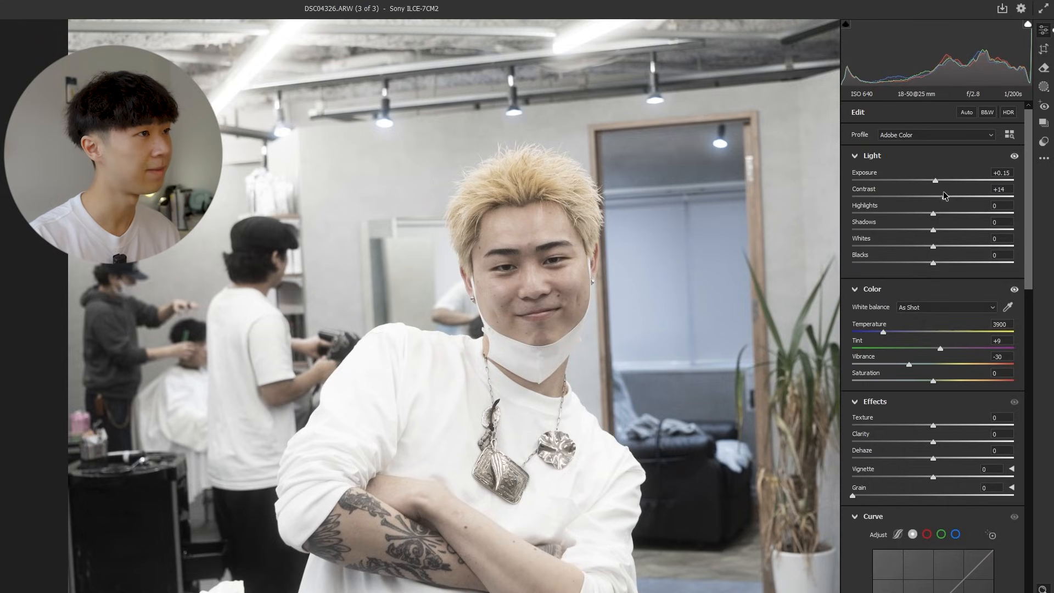
pyautogui.keyDown('alt'); pyautogui.click(634, 235); pyautogui.keyUp('alt')
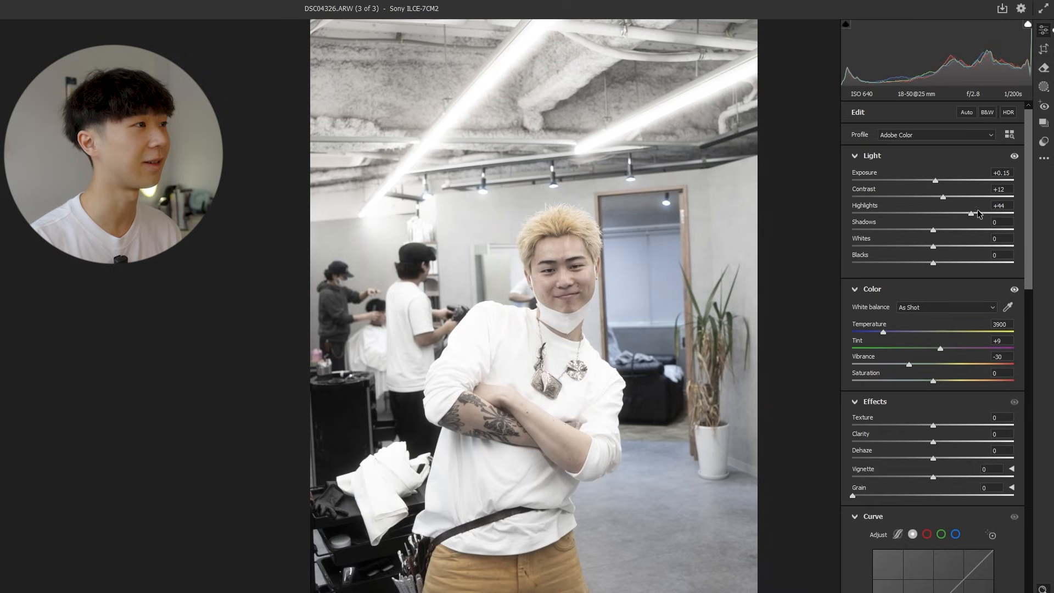
# Try strongly lowered highlights down to -100, and settle the highlights at +27.
pyautogui.moveTo(987, 214); pyautogui.dragTo(951, 215)
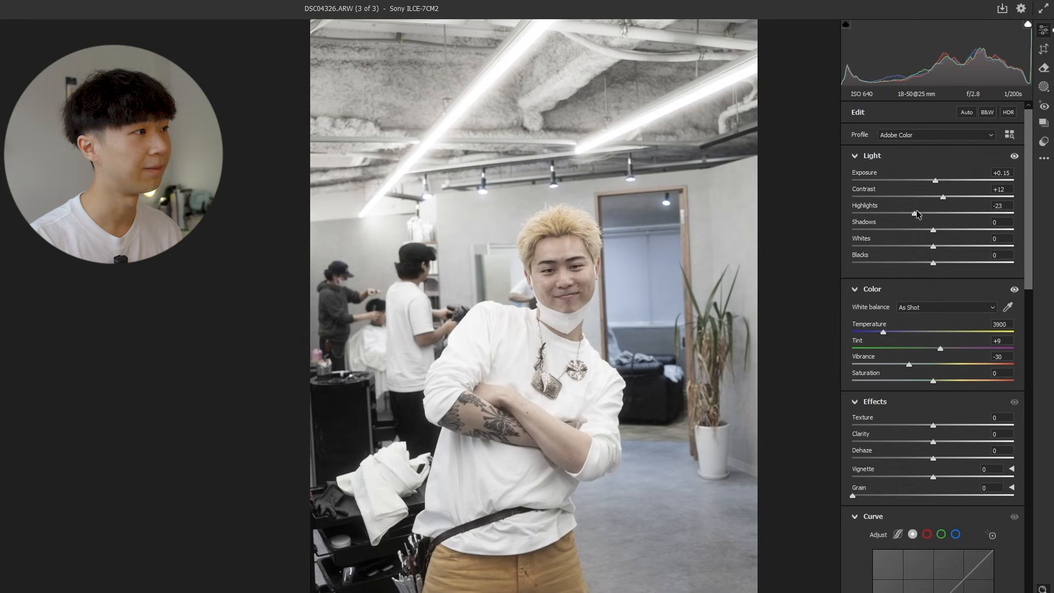
pyautogui.moveTo(884, 212); pyautogui.dragTo(799, 220)
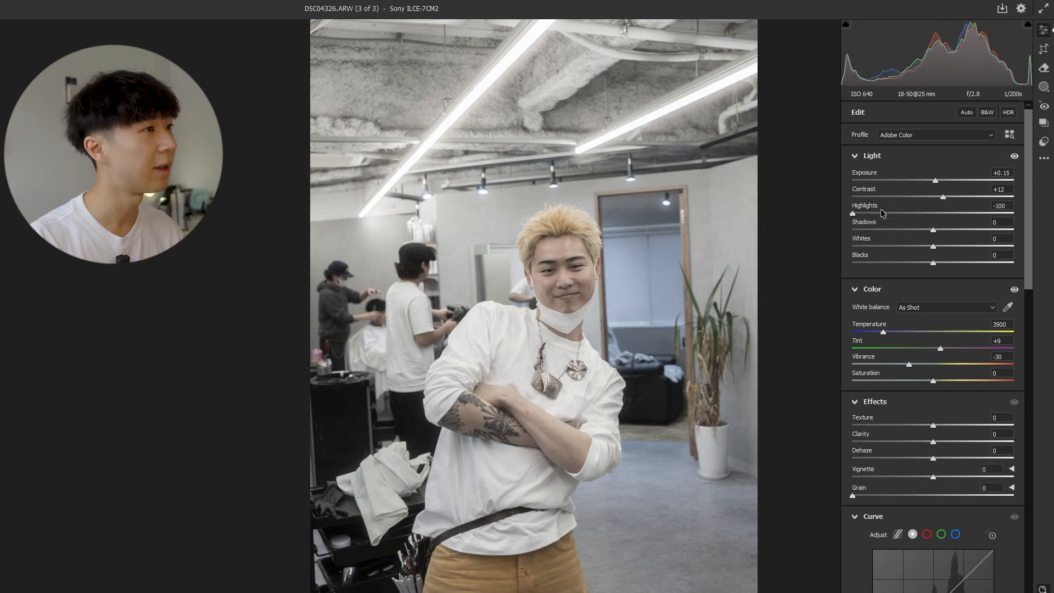
pyautogui.moveTo(883, 213); pyautogui.dragTo(965, 216)
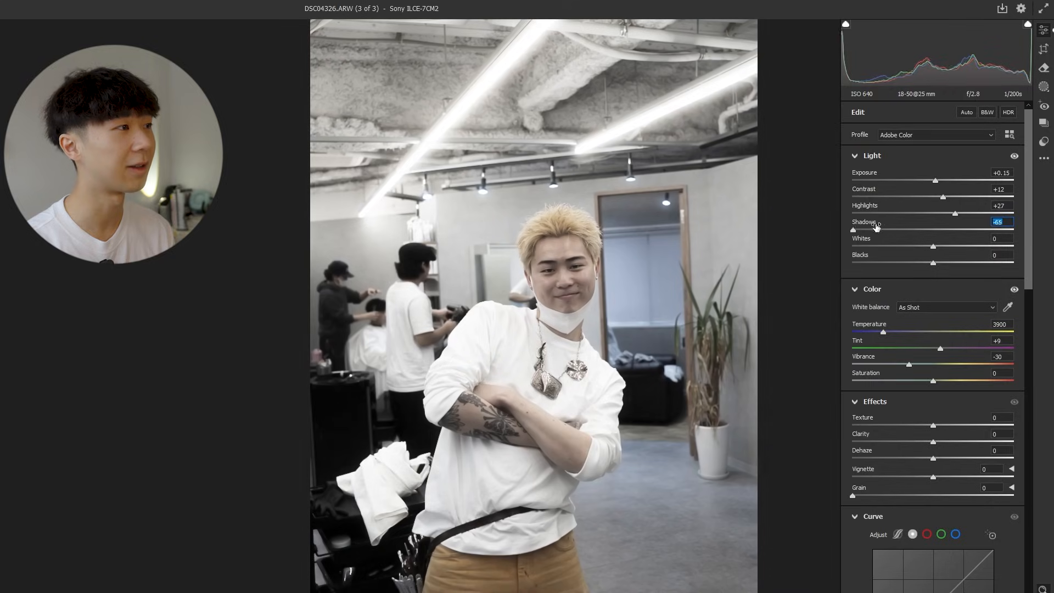
# Set the photo's shadows to +18 and its whites to -4.
pyautogui.moveTo(877, 226); pyautogui.dragTo(838, 228)
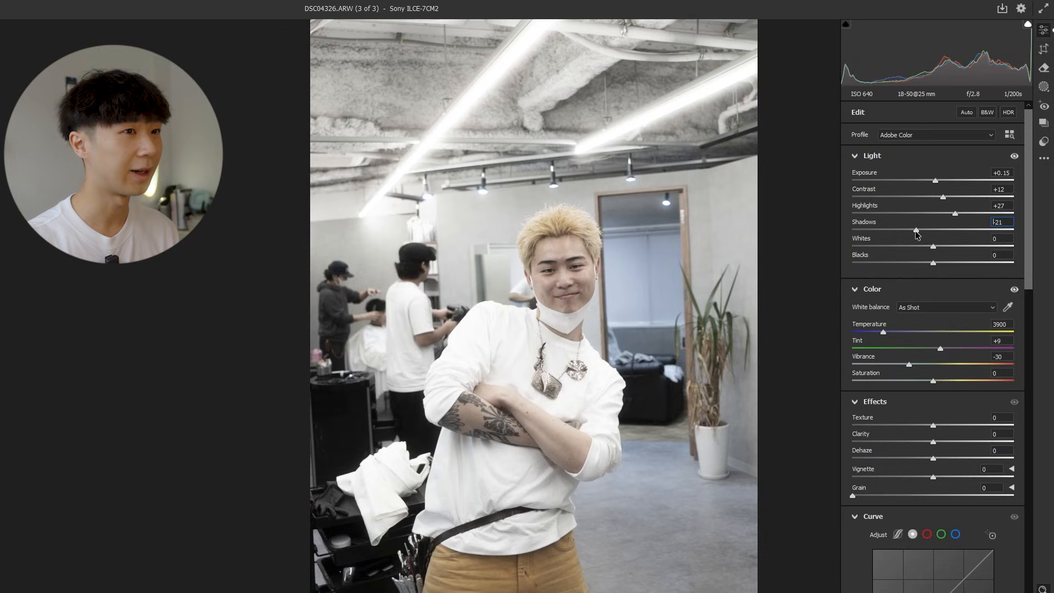
pyautogui.moveTo(917, 233); pyautogui.dragTo(942, 229)
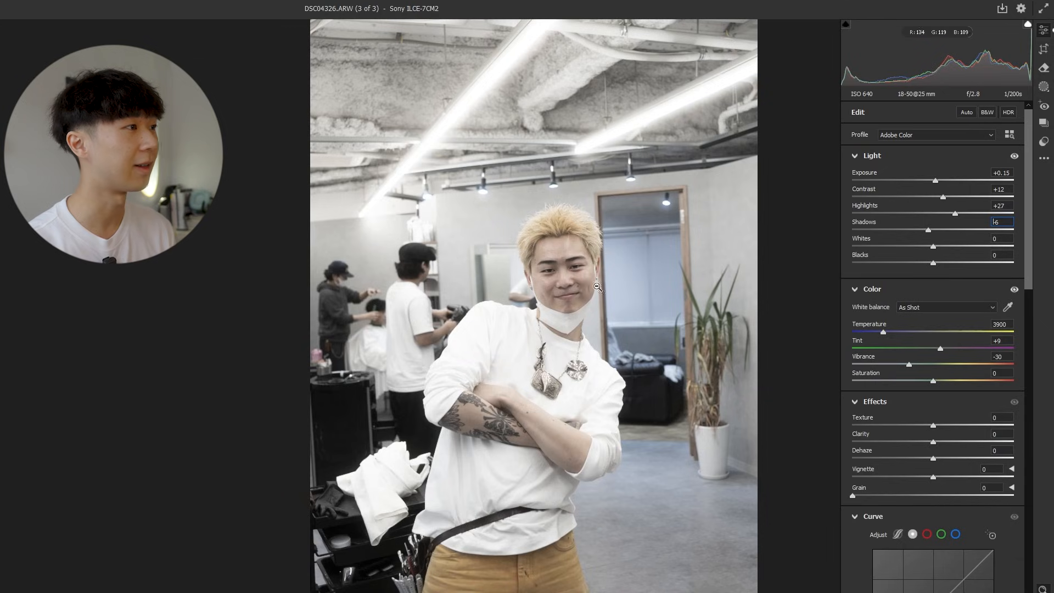
pyautogui.moveTo(597, 287); pyautogui.dragTo(607, 288)
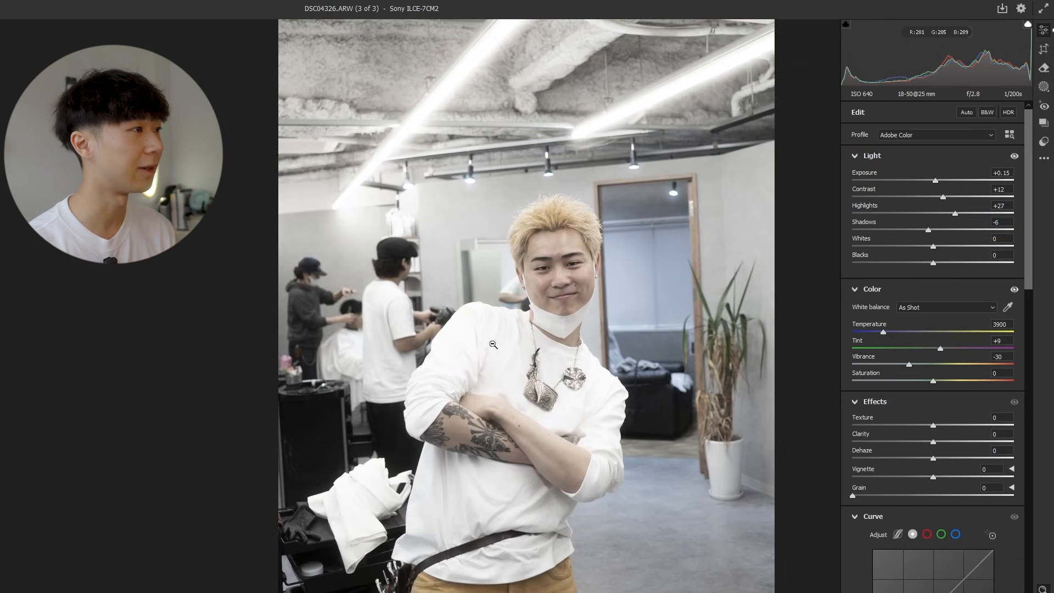
pyautogui.moveTo(490, 325); pyautogui.dragTo(580, 323)
pyautogui.moveTo(520, 306); pyautogui.dragTo(387, 323)
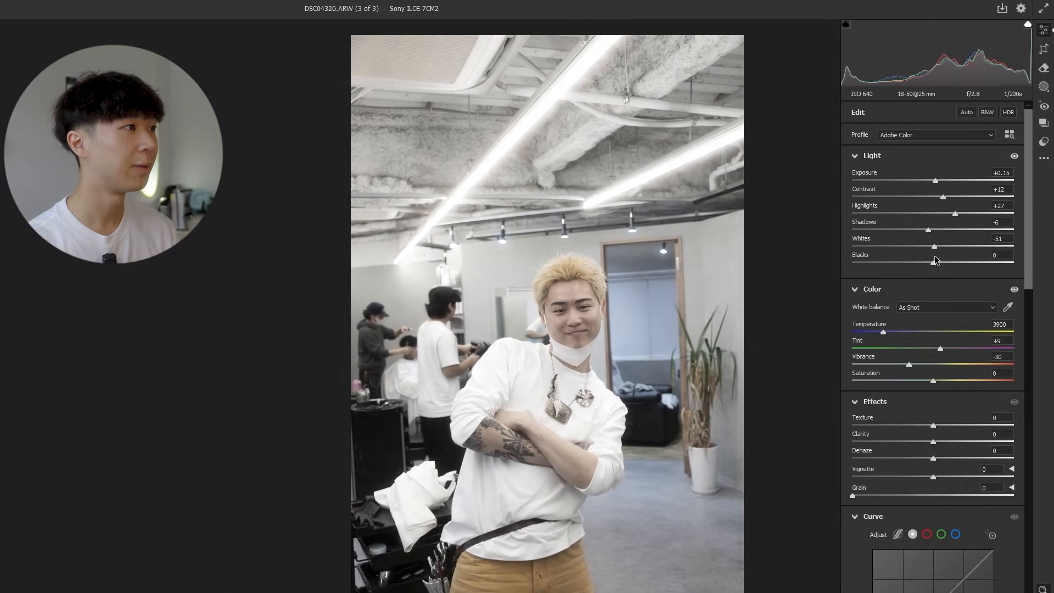
pyautogui.moveTo(932, 248)
pyautogui.mouseDown()
pyautogui.moveTo(885, 266)
pyautogui.moveTo(937, 264)
pyautogui.mouseUp()
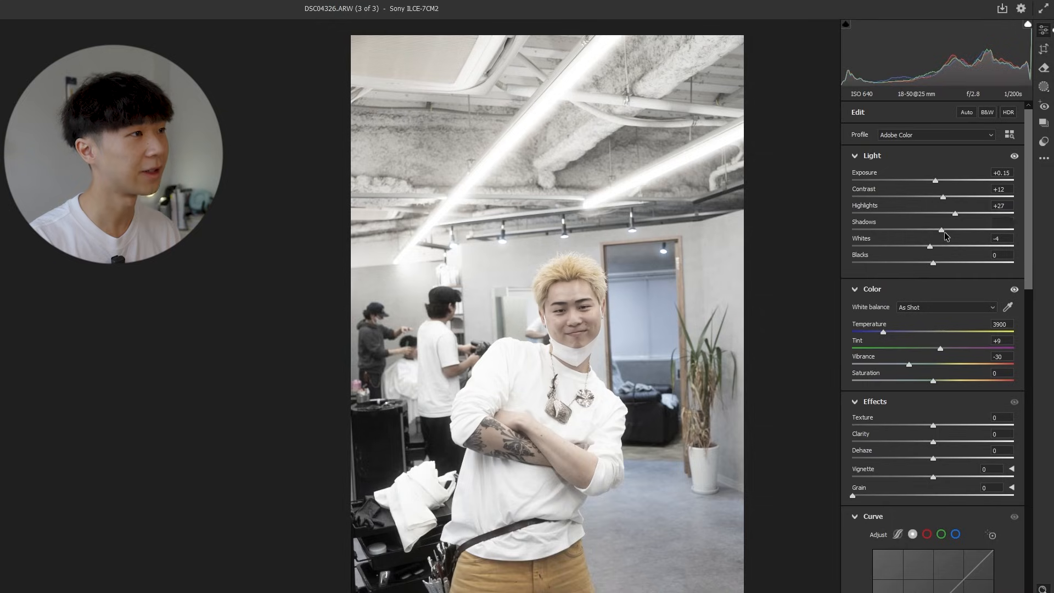
pyautogui.moveTo(946, 235); pyautogui.dragTo(950, 235)
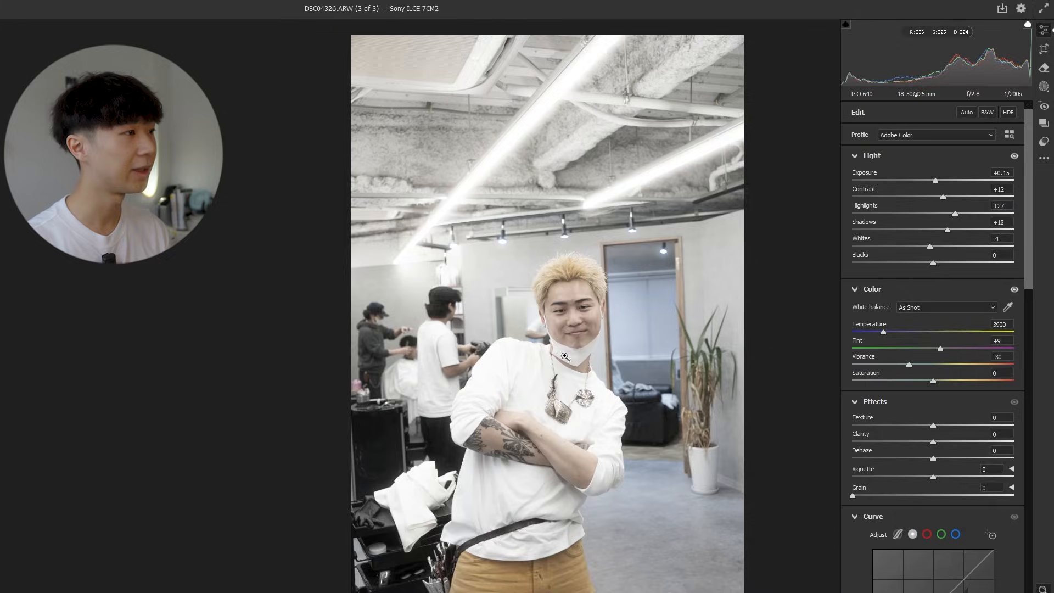
# Lower the blacks to -10 and reset the vibrance to 0.
pyautogui.moveTo(565, 357); pyautogui.dragTo(573, 363)
pyautogui.moveTo(398, 470); pyautogui.dragTo(419, 446)
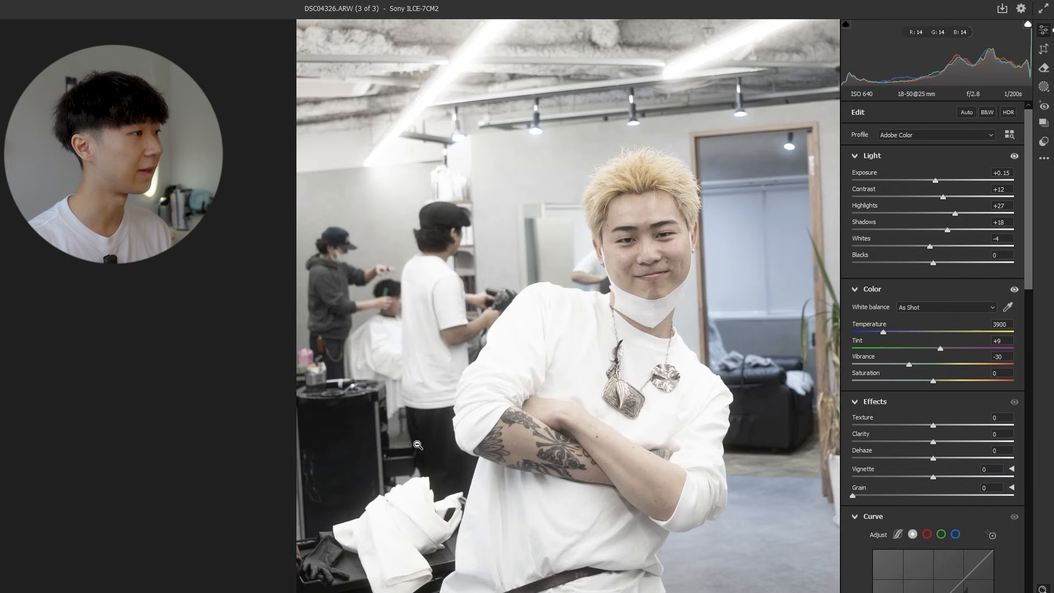
pyautogui.moveTo(372, 394); pyautogui.dragTo(445, 412)
pyautogui.moveTo(531, 382); pyautogui.dragTo(326, 373)
pyautogui.moveTo(494, 219); pyautogui.dragTo(671, 299)
pyautogui.moveTo(582, 283); pyautogui.dragTo(538, 285)
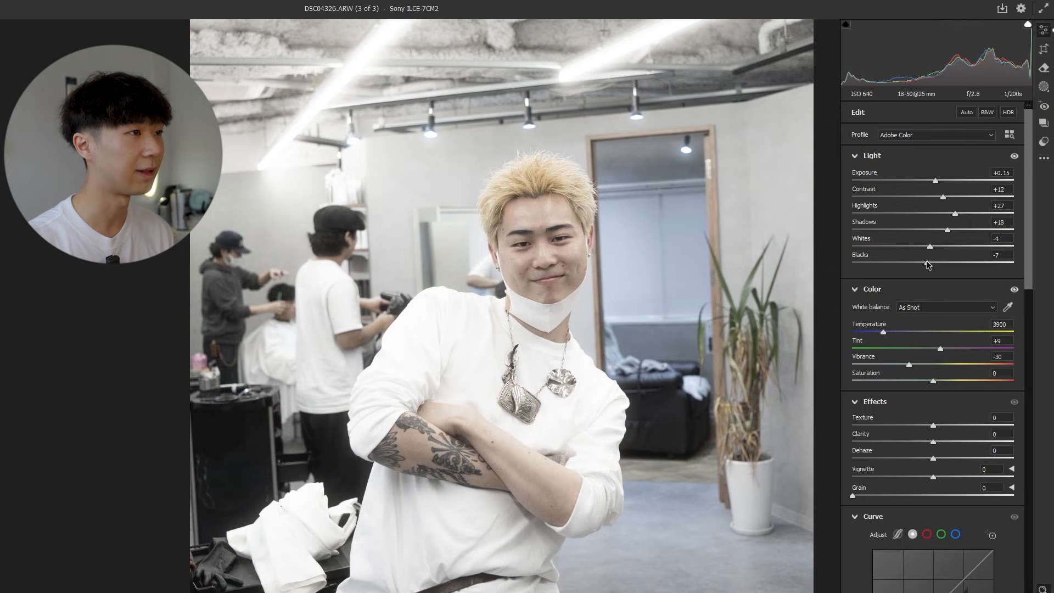
pyautogui.moveTo(653, 277); pyautogui.dragTo(631, 277)
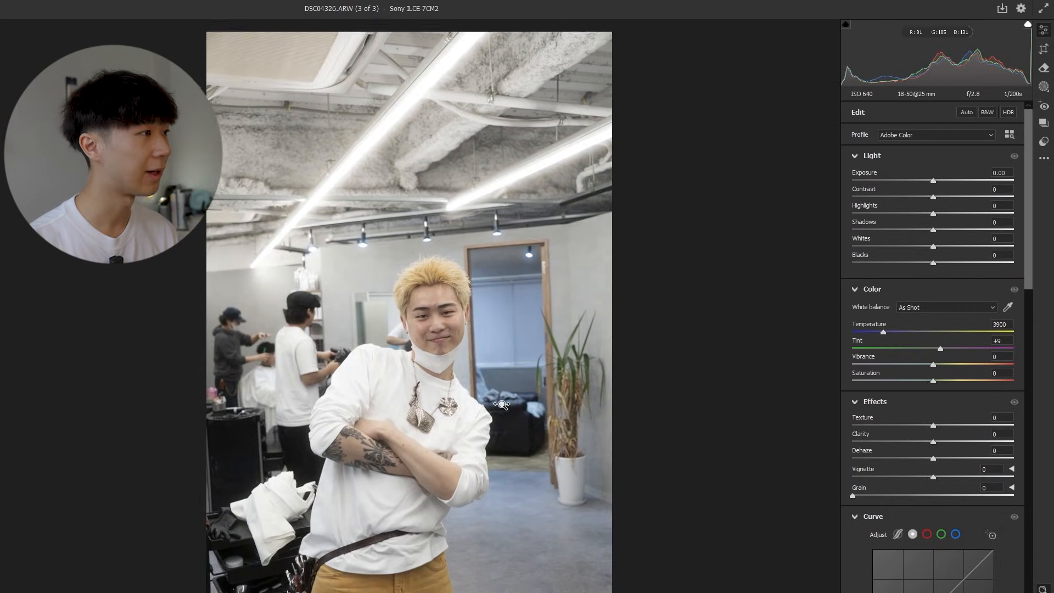
pyautogui.moveTo(502, 405); pyautogui.dragTo(490, 401)
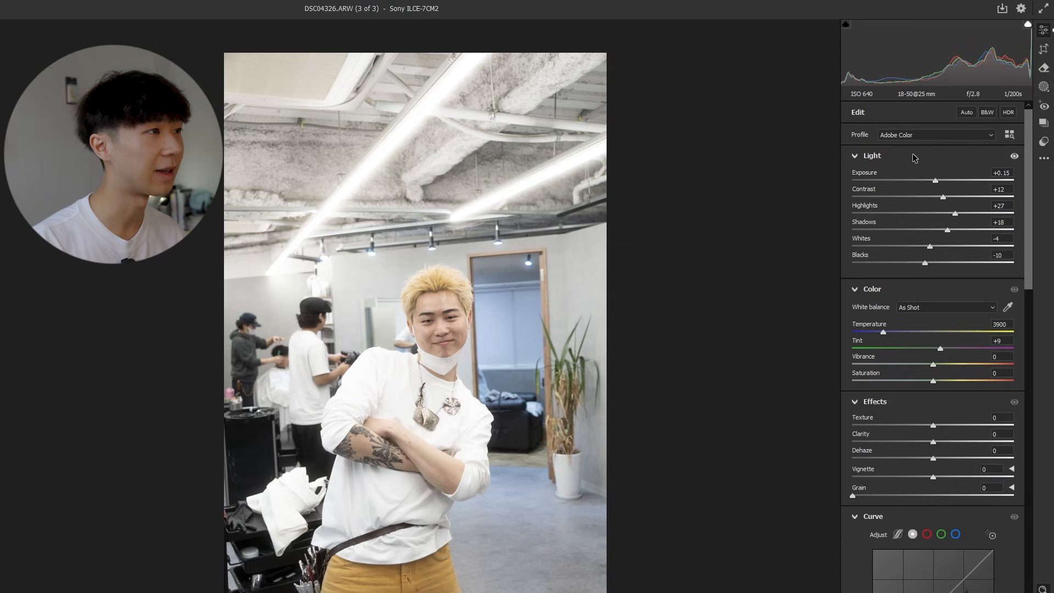
pyautogui.moveTo(395, 304); pyautogui.dragTo(480, 241)
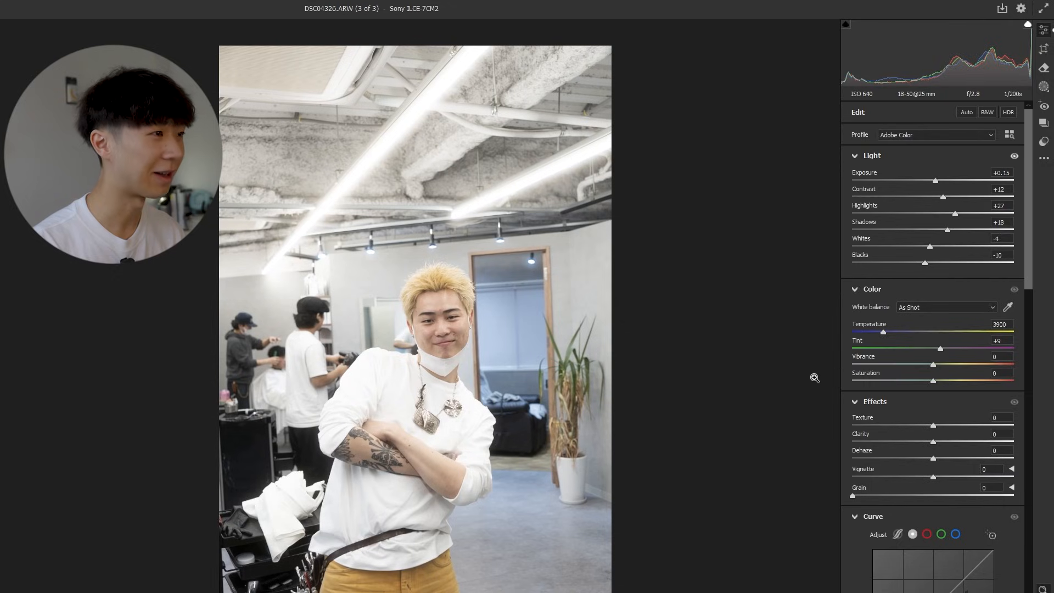
pyautogui.moveTo(411, 302)
pyautogui.mouseDown()
pyautogui.moveTo(307, 314)
pyautogui.moveTo(422, 305)
pyautogui.mouseUp()
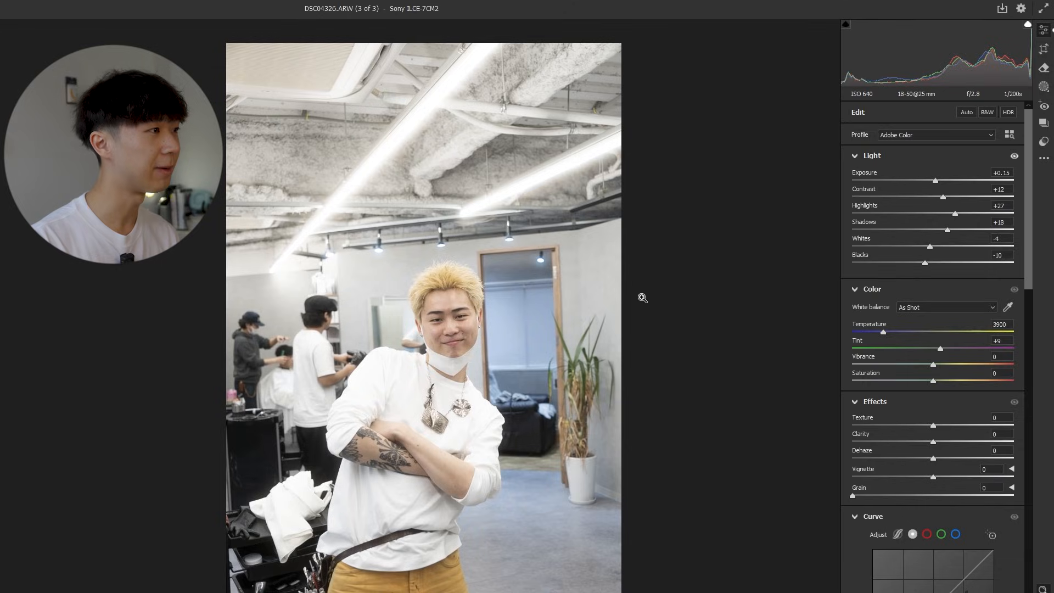
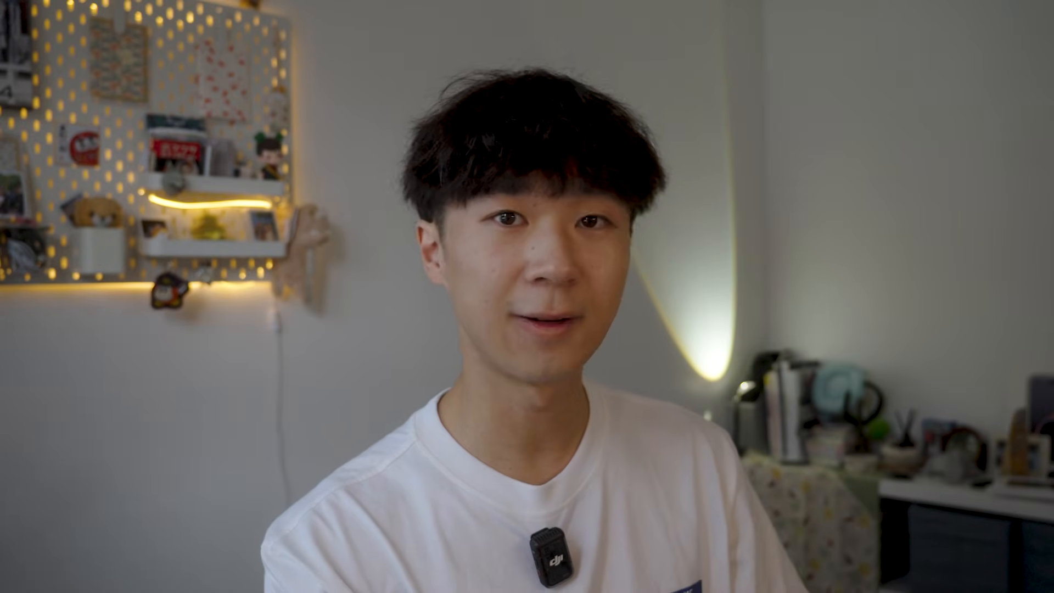
# Examine the man's hair and face up close against the whole salon scene.
pyautogui.click(862, 472)
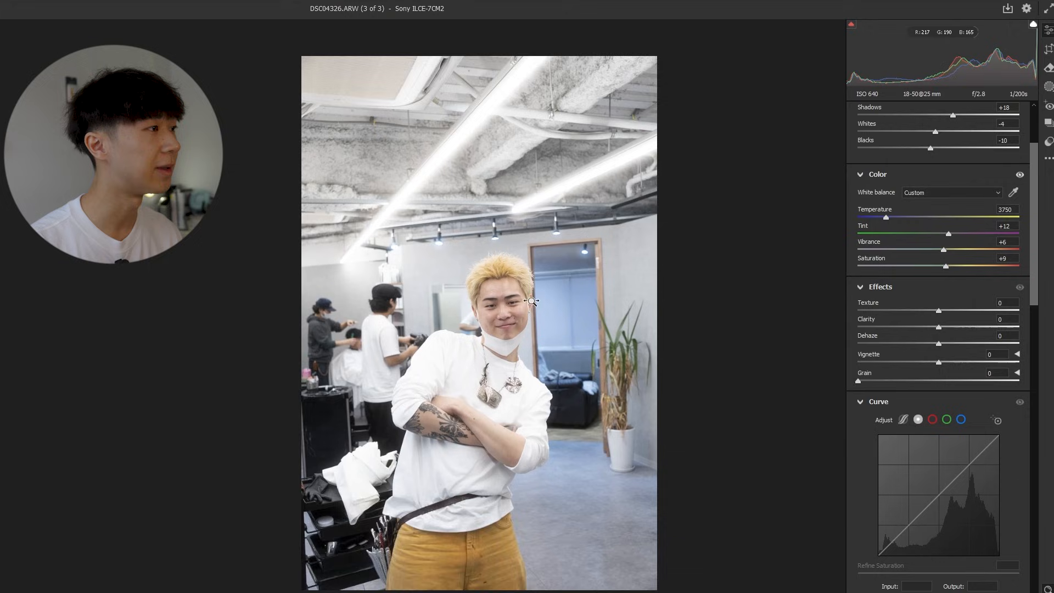
pyautogui.click(580, 258)
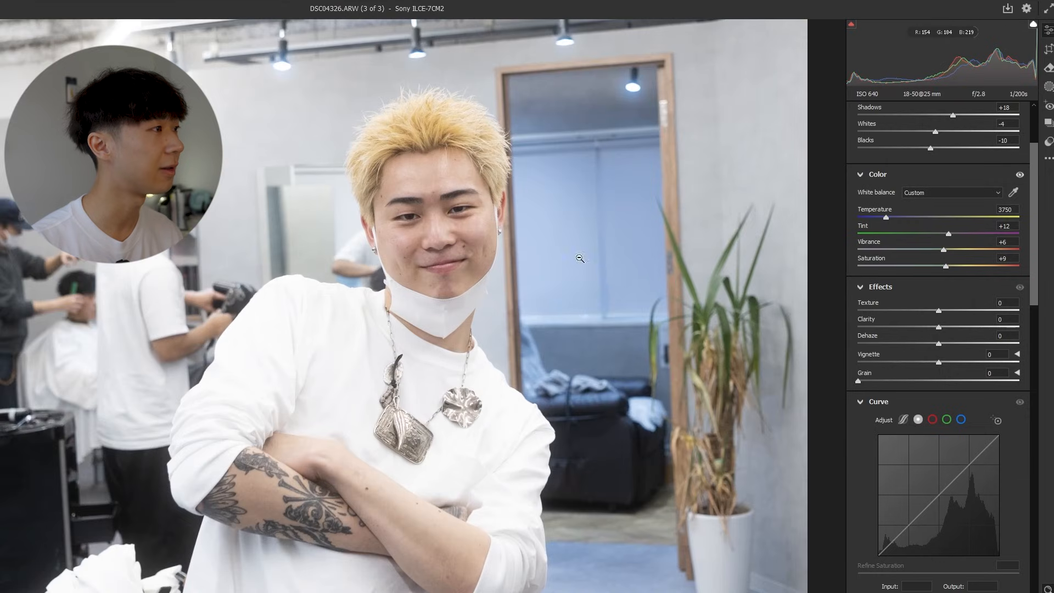
pyautogui.scroll(2, 580, 258)
pyautogui.moveTo(445, 205); pyautogui.dragTo(492, 240)
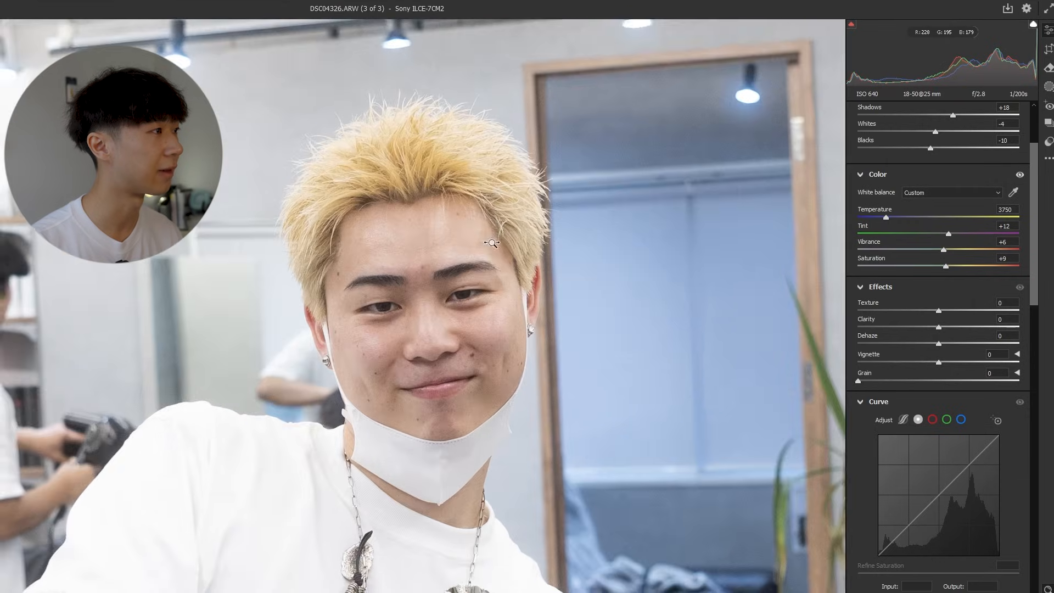
pyautogui.moveTo(367, 133); pyautogui.dragTo(324, 139)
pyautogui.scroll(2, 396, 307)
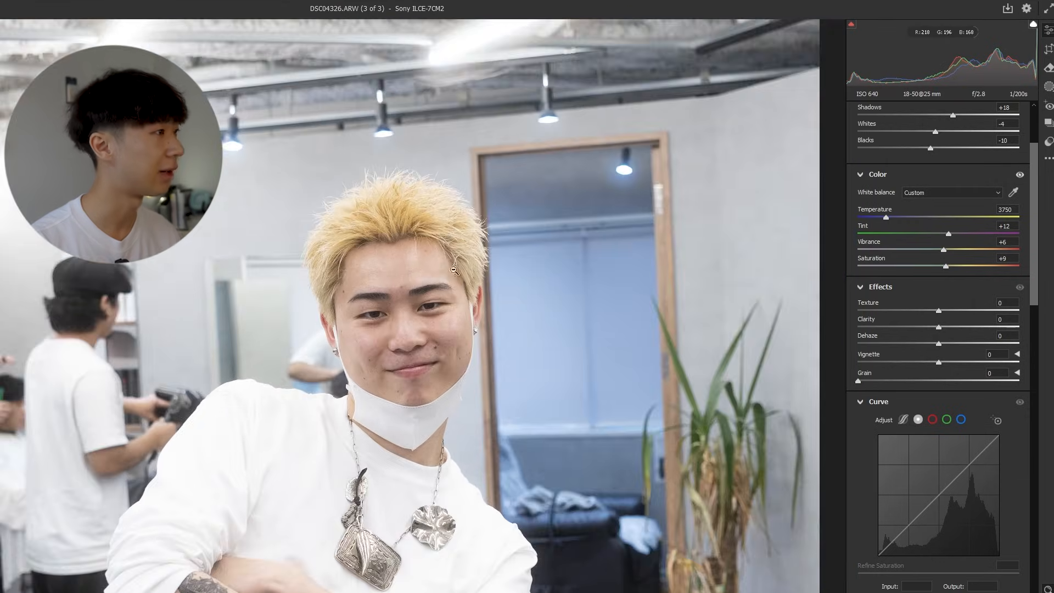
# Try raising the photo's texture to +35 and then +27.
pyautogui.moveTo(412, 316)
pyautogui.mouseDown()
pyautogui.moveTo(435, 316)
pyautogui.moveTo(380, 319)
pyautogui.moveTo(402, 320)
pyautogui.mouseUp()
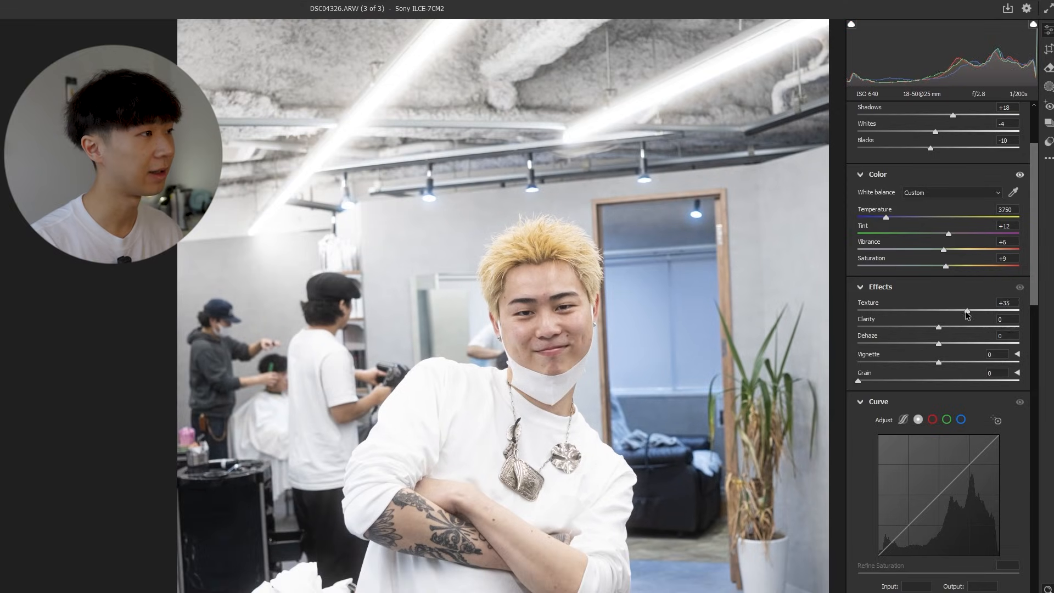
pyautogui.moveTo(972, 318); pyautogui.dragTo(965, 318)
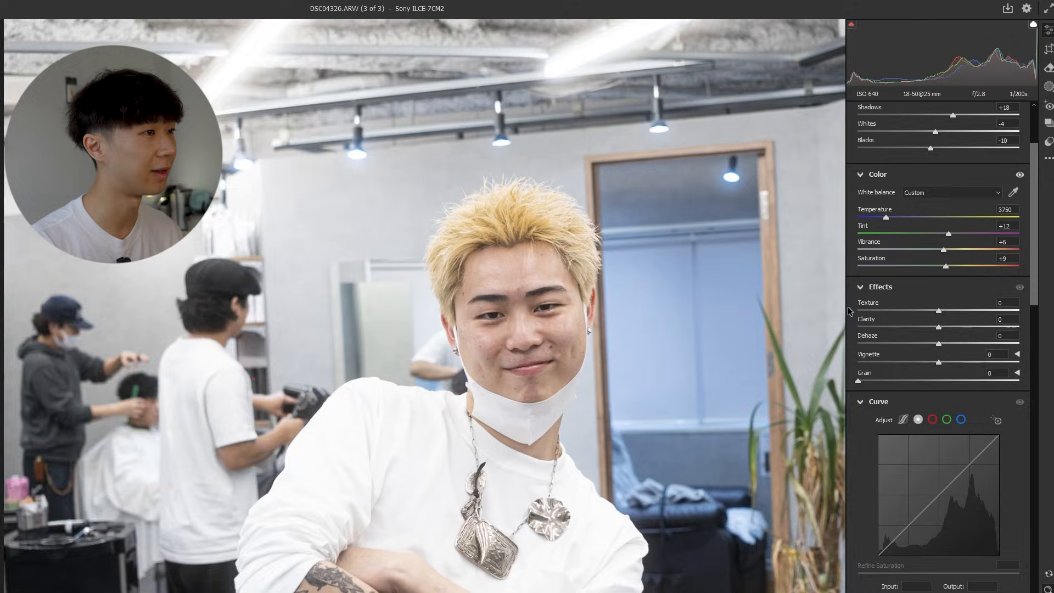
pyautogui.scroll(-3, 621, 264)
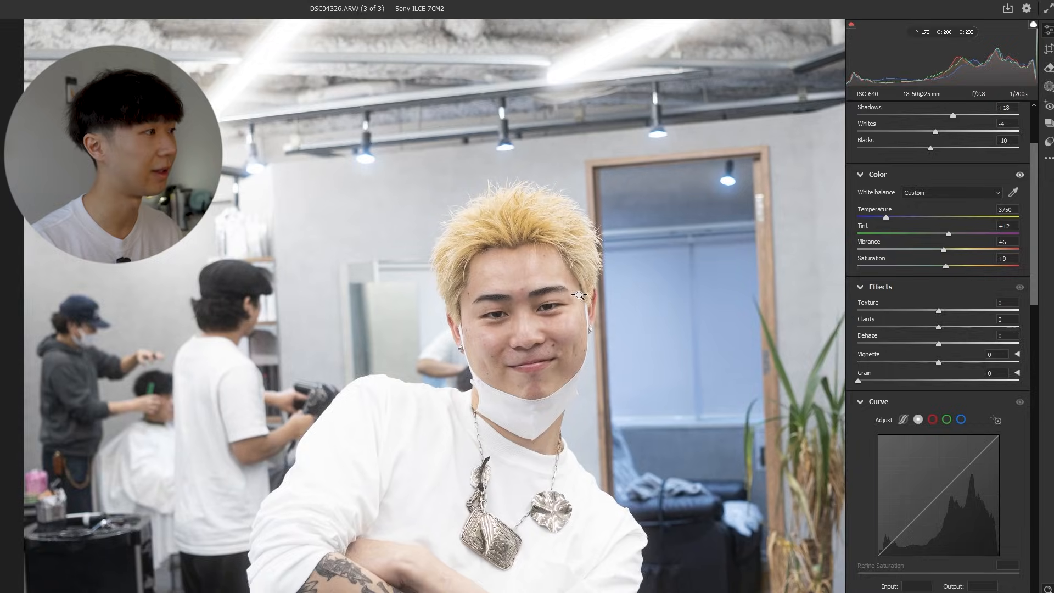
# Inspect the detail in the man's facial skin, eyebrows and hair at high magnification.
pyautogui.scroll(3, 622, 263)
pyautogui.moveTo(622, 181); pyautogui.dragTo(619, 311)
pyautogui.scroll(5, 619, 310)
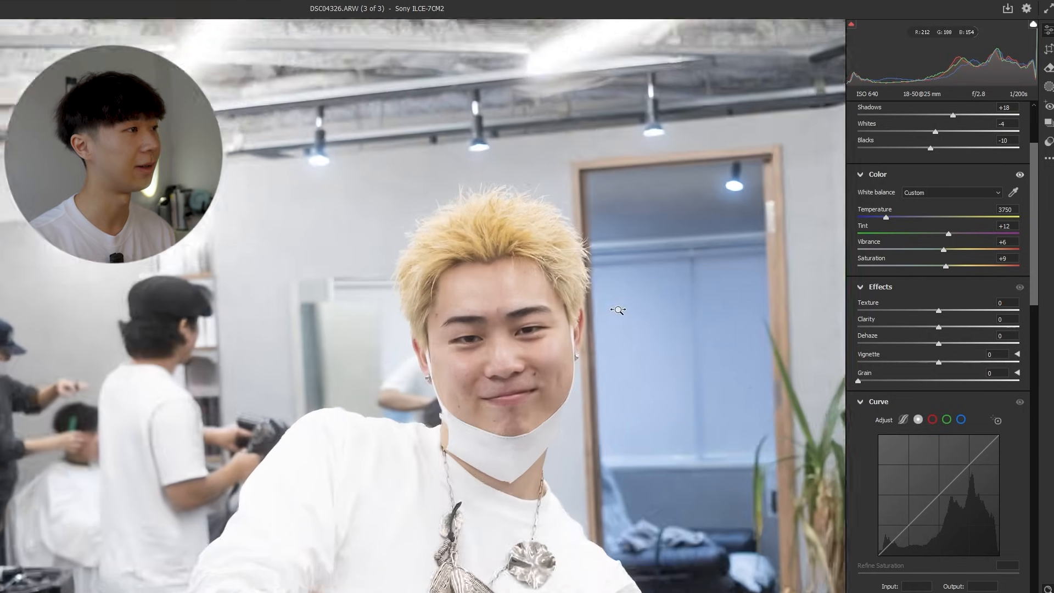
pyautogui.moveTo(478, 408); pyautogui.dragTo(472, 341)
pyautogui.scroll(2, 476, 275)
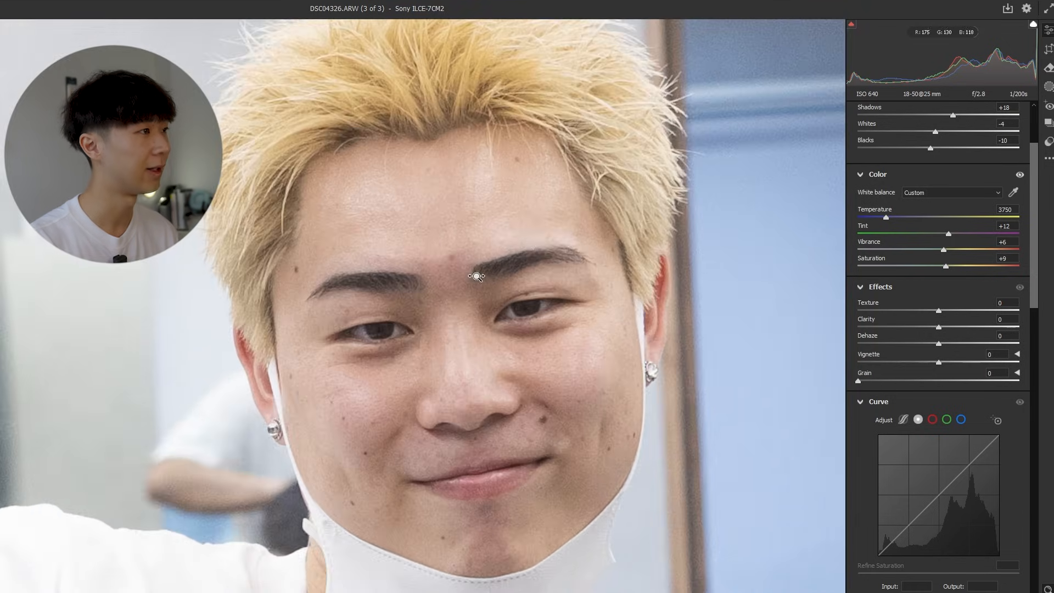
pyautogui.scroll(1, 696, 184)
pyautogui.scroll(-2, 625, 240)
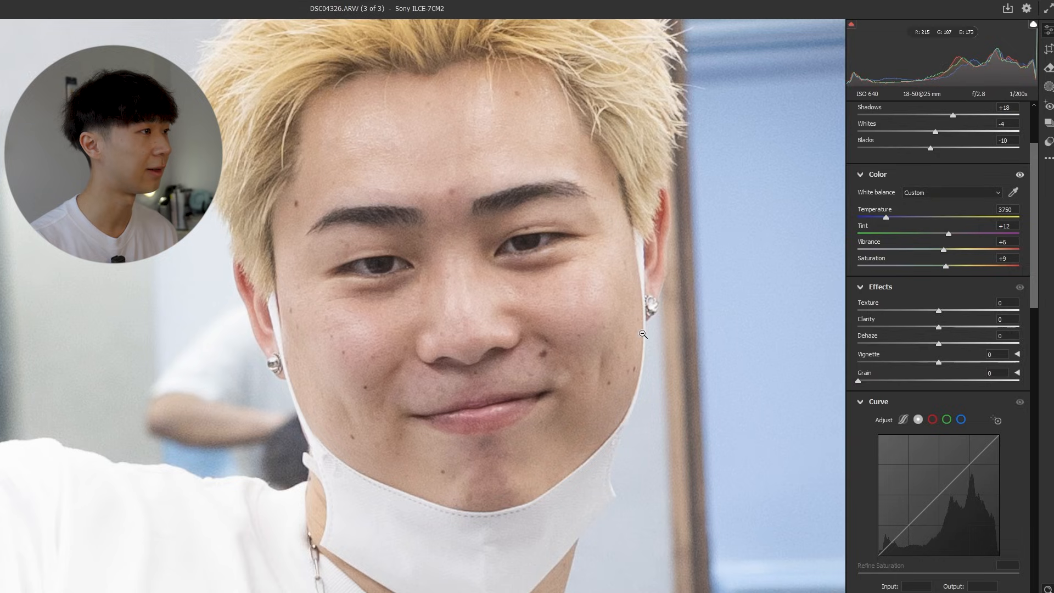
pyautogui.scroll(-4, 643, 333)
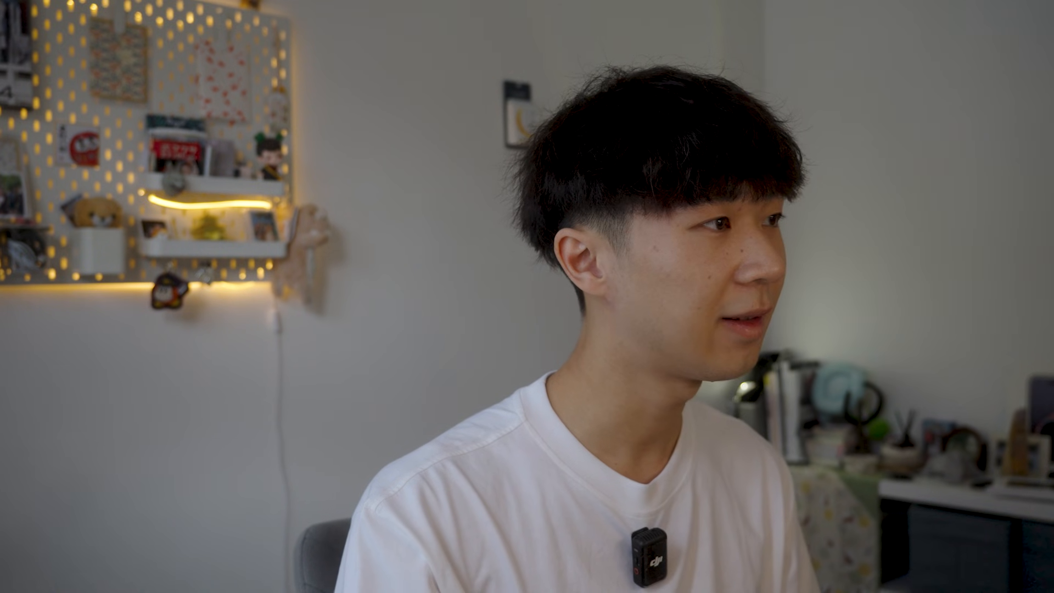
# Set the photo's dehaze to +8 and its vignette to -5.
pyautogui.moveTo(939, 344)
pyautogui.mouseDown()
pyautogui.moveTo(957, 343)
pyautogui.moveTo(946, 344)
pyautogui.mouseUp()
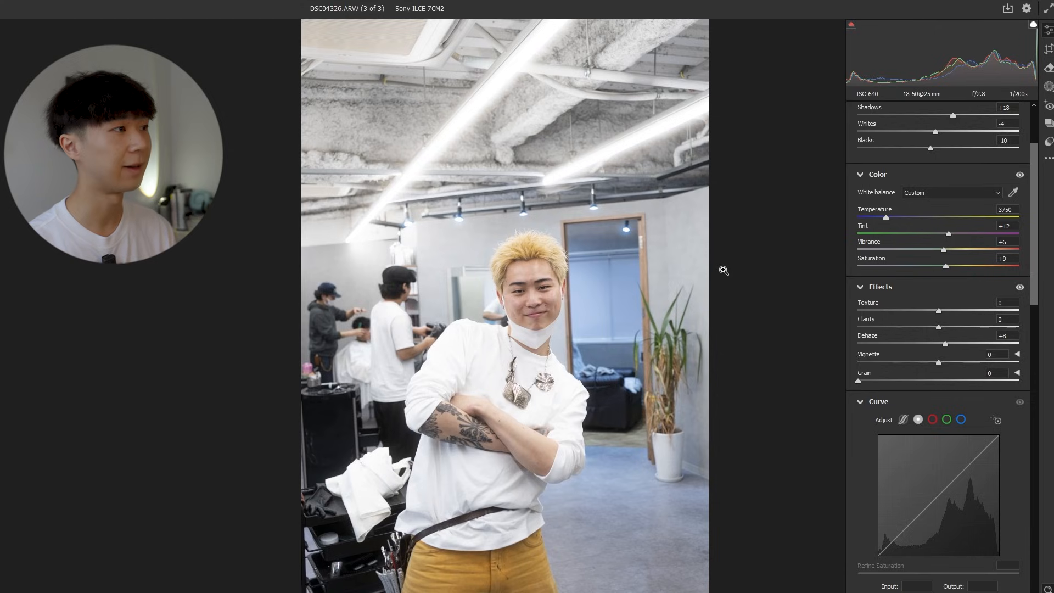
pyautogui.click(523, 270)
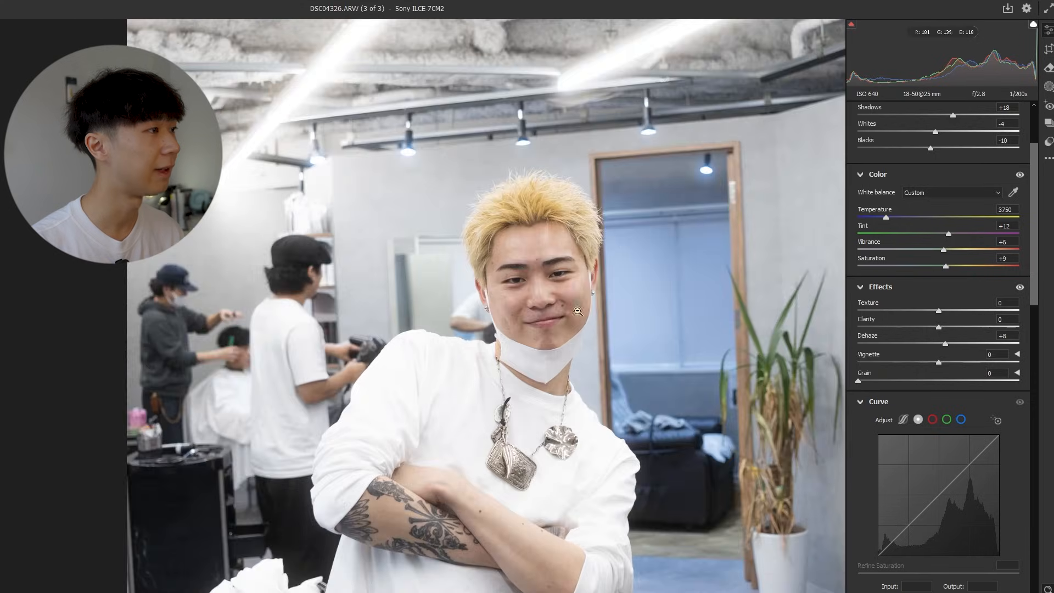
pyautogui.click(611, 288)
pyautogui.moveTo(938, 362)
pyautogui.mouseDown()
pyautogui.moveTo(971, 367)
pyautogui.moveTo(916, 364)
pyautogui.moveTo(931, 363)
pyautogui.mouseUp()
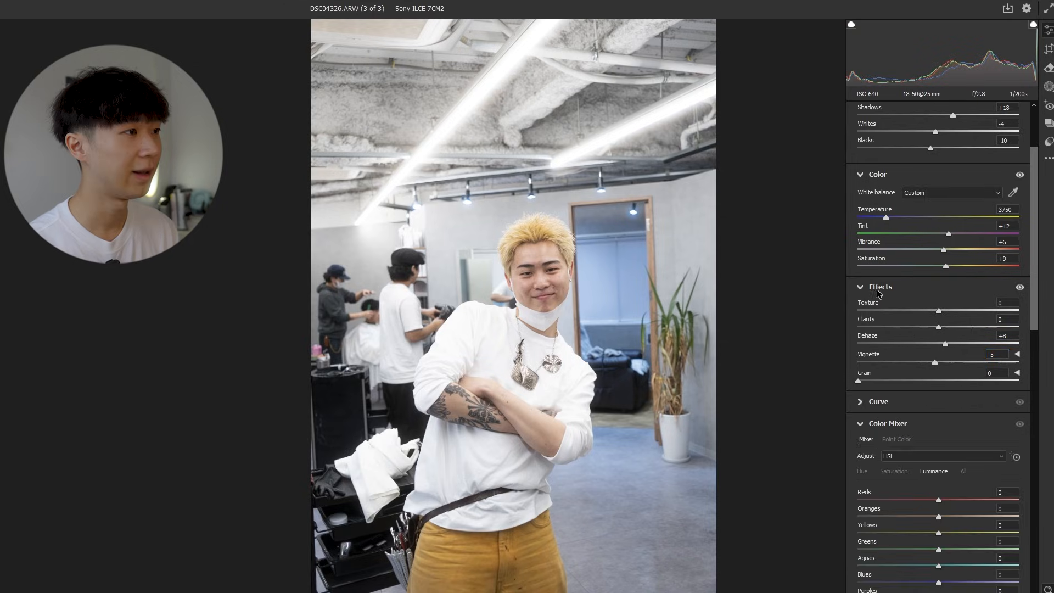
# Lift the black point of the point curve slightly, trying it at output 55 and output 2.
pyautogui.click(878, 406)
pyautogui.scroll(-4, 879, 409)
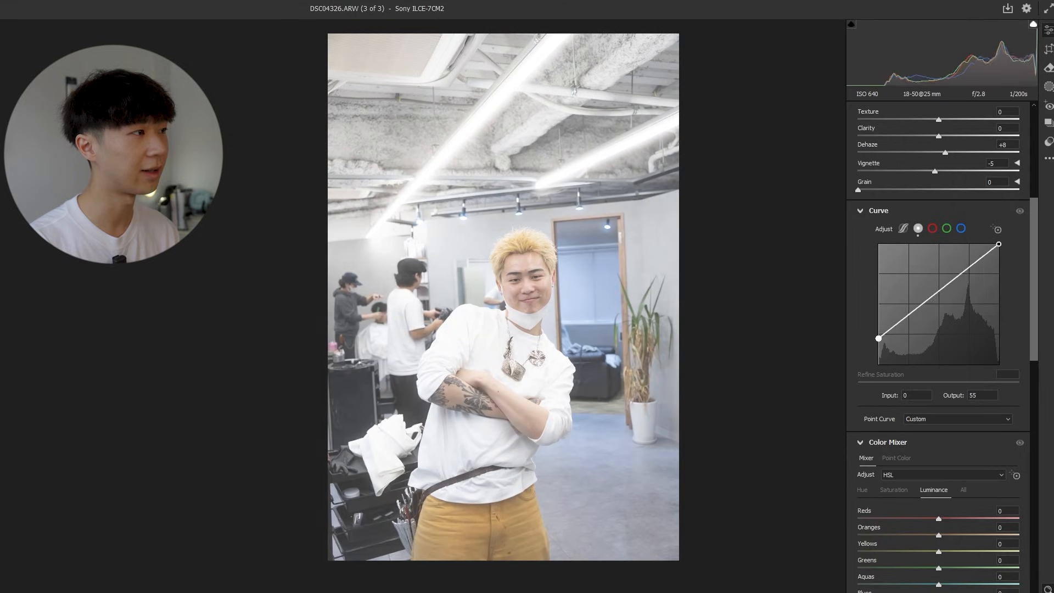
pyautogui.moveTo(878, 339); pyautogui.dragTo(878, 365)
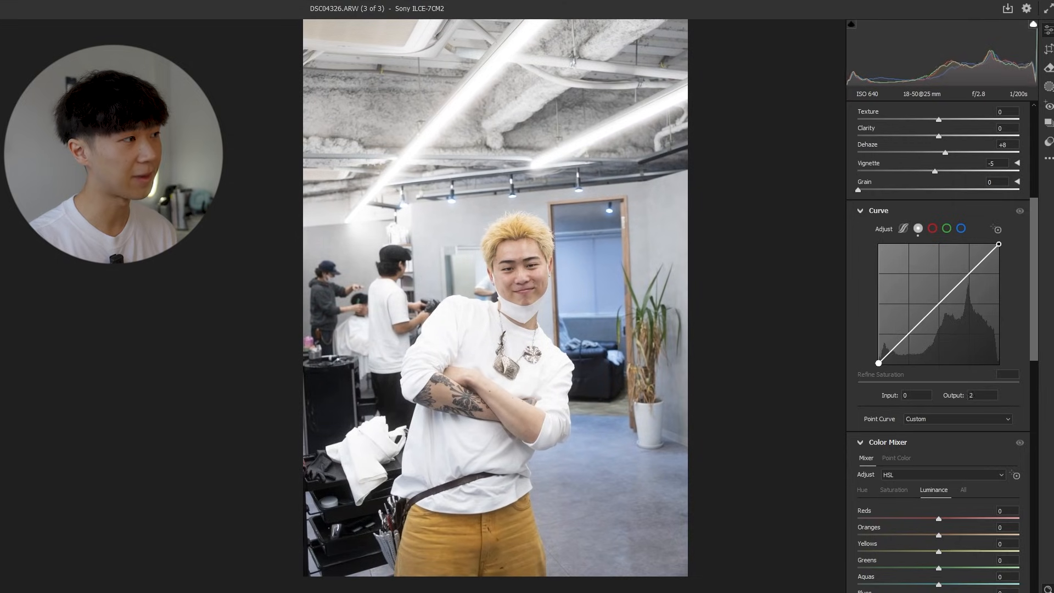
pyautogui.moveTo(879, 363); pyautogui.dragTo(878, 361)
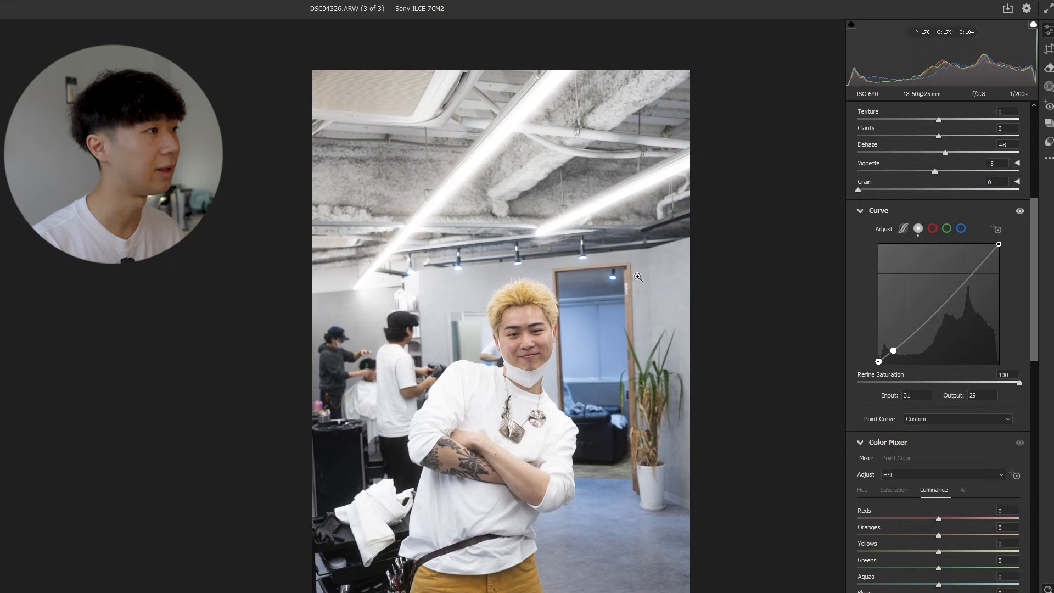
# Add curve points at input 31, output 29 and at input 85, output 96, and try adjusting the white point.
pyautogui.click(893, 347)
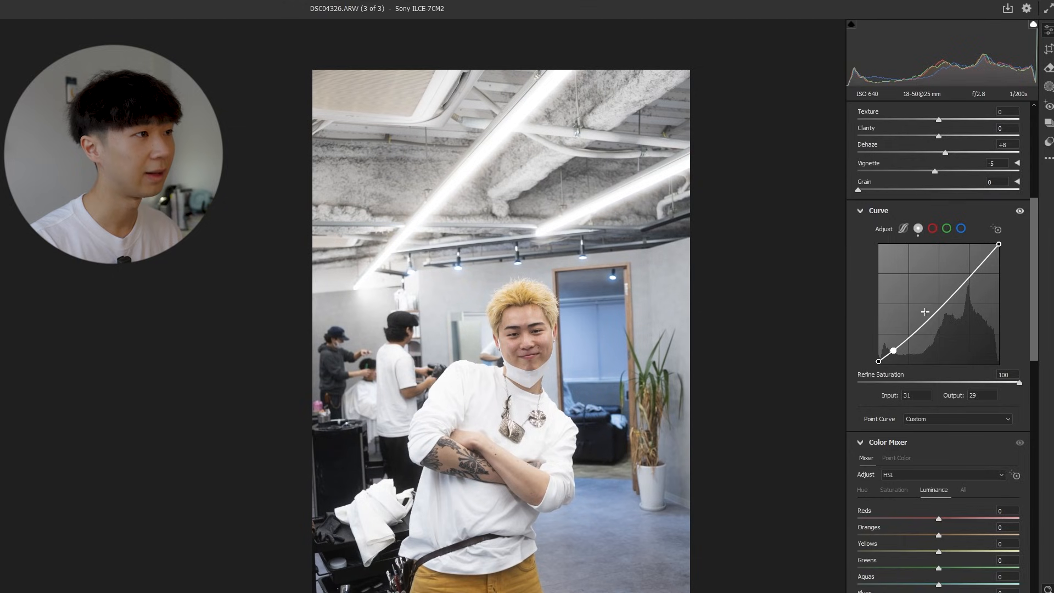
pyautogui.moveTo(928, 320); pyautogui.dragTo(921, 315)
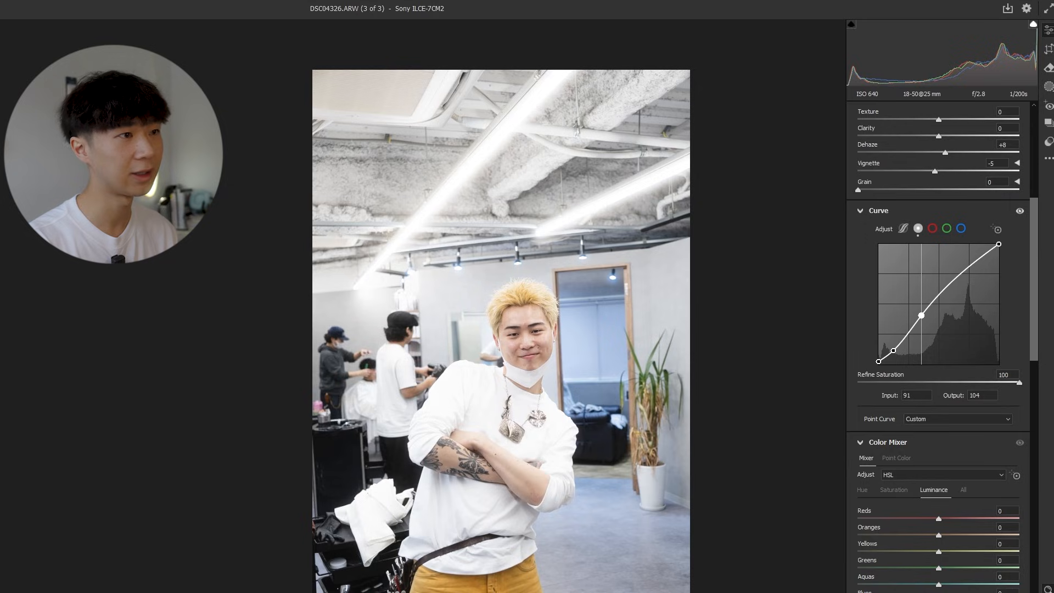
pyautogui.moveTo(998, 244); pyautogui.dragTo(983, 260)
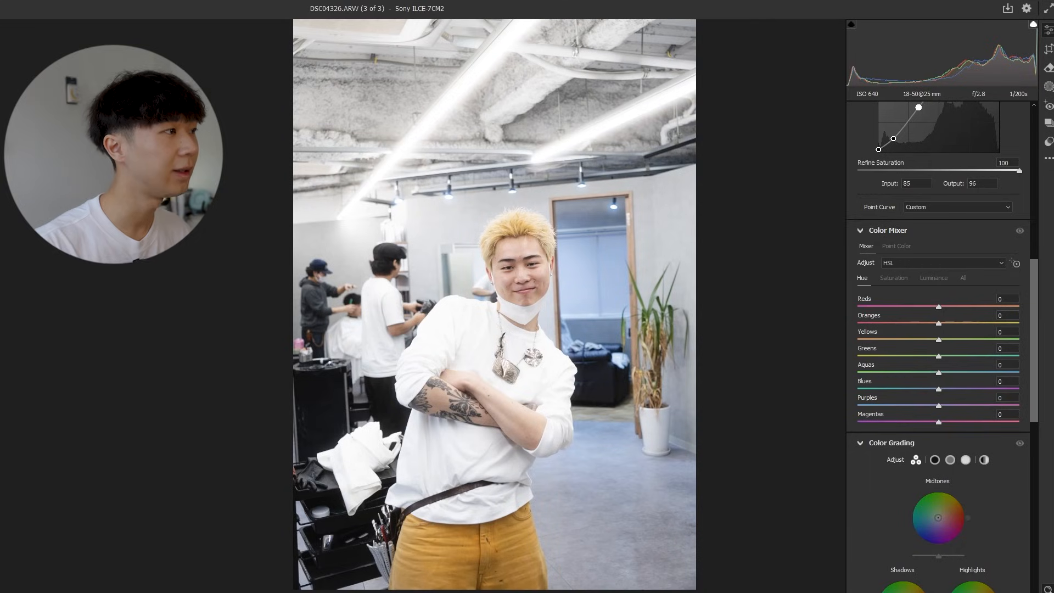
# Compare the edited portrait with its before version, up close and at full view.
pyautogui.scroll(4, 529, 274)
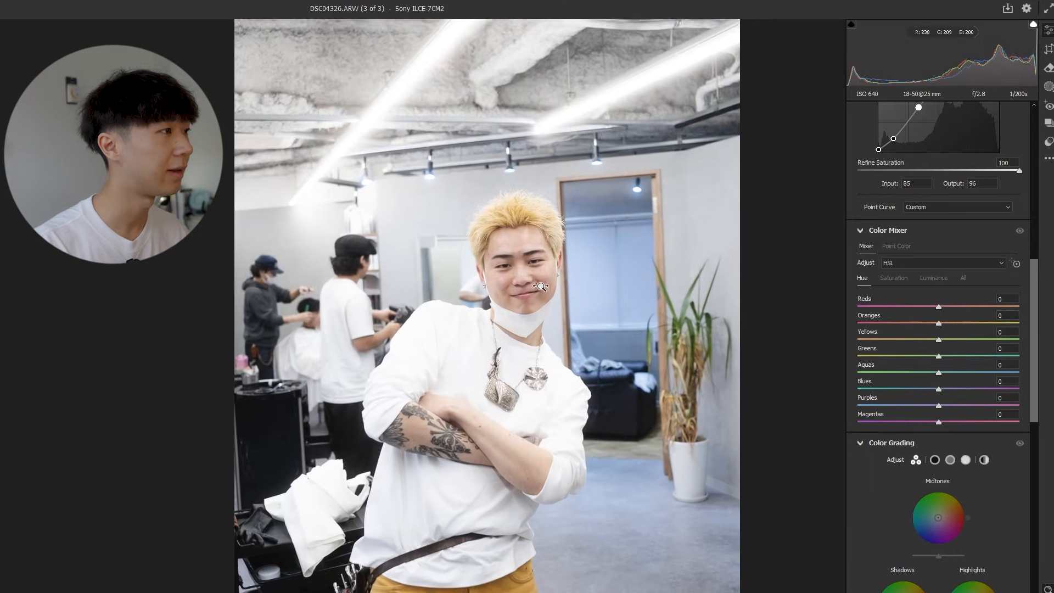
pyautogui.scroll(-2, 587, 307)
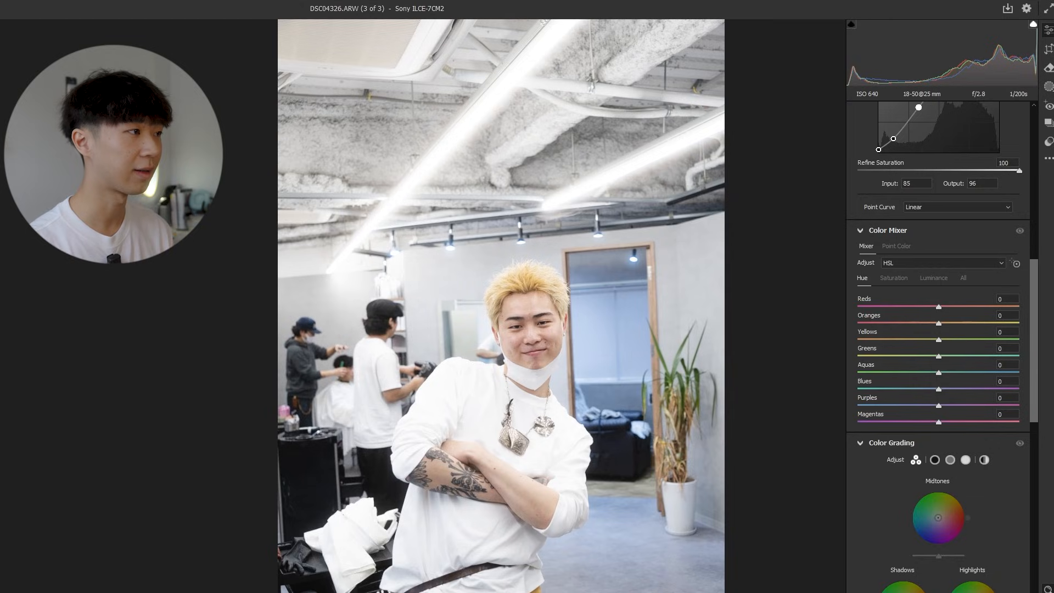
pyautogui.press('\\')
pyautogui.press('\\')
pyautogui.scroll(-2, 596, 427)
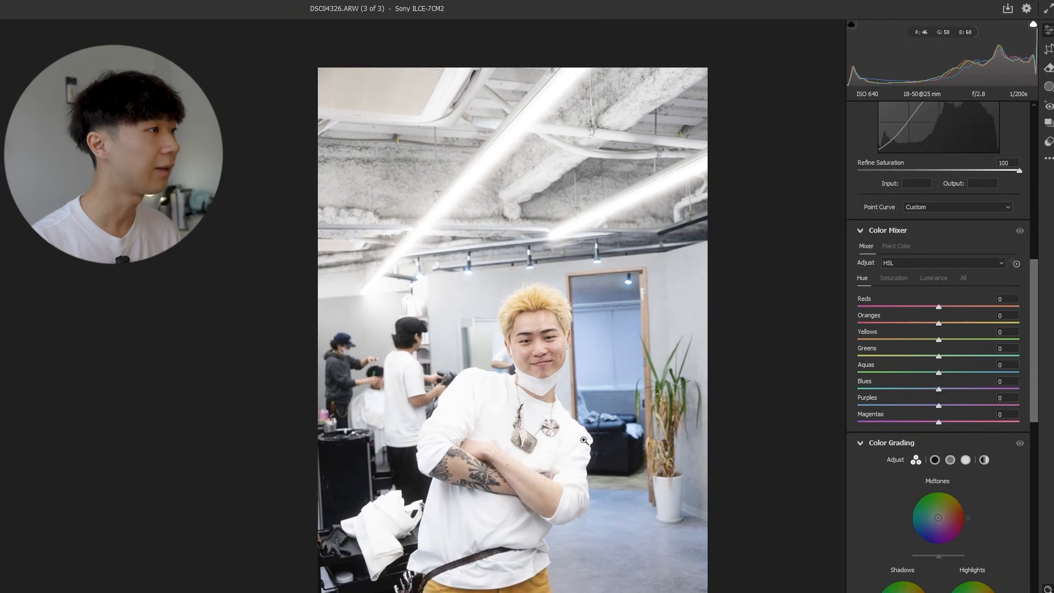
# Set the Color Mixer hue of the reds to -4 and try the oranges hue at +15.
pyautogui.scroll(3, 1042, 423)
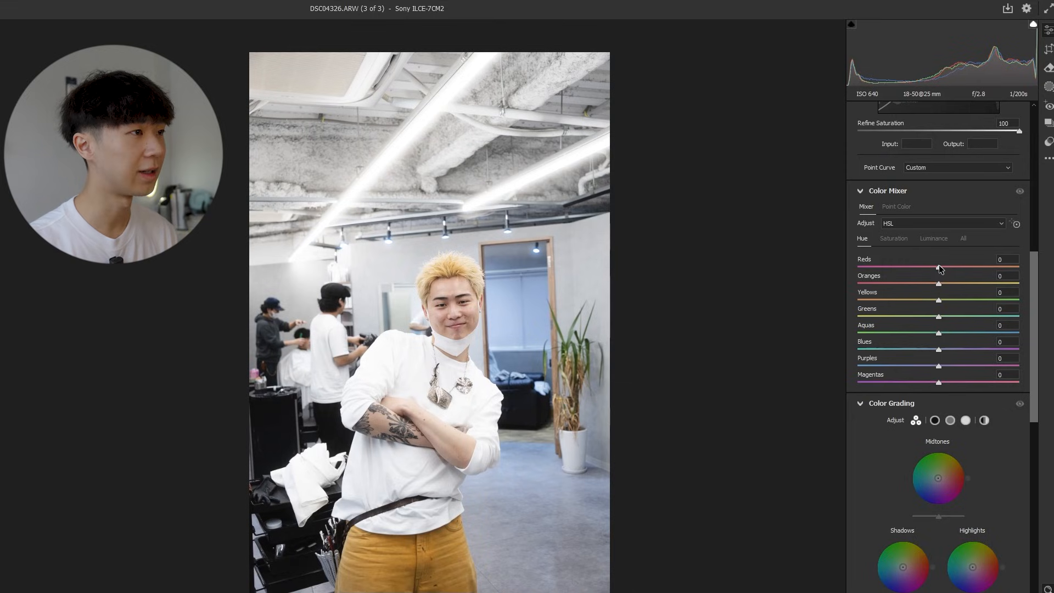
pyautogui.moveTo(936, 269); pyautogui.dragTo(942, 269)
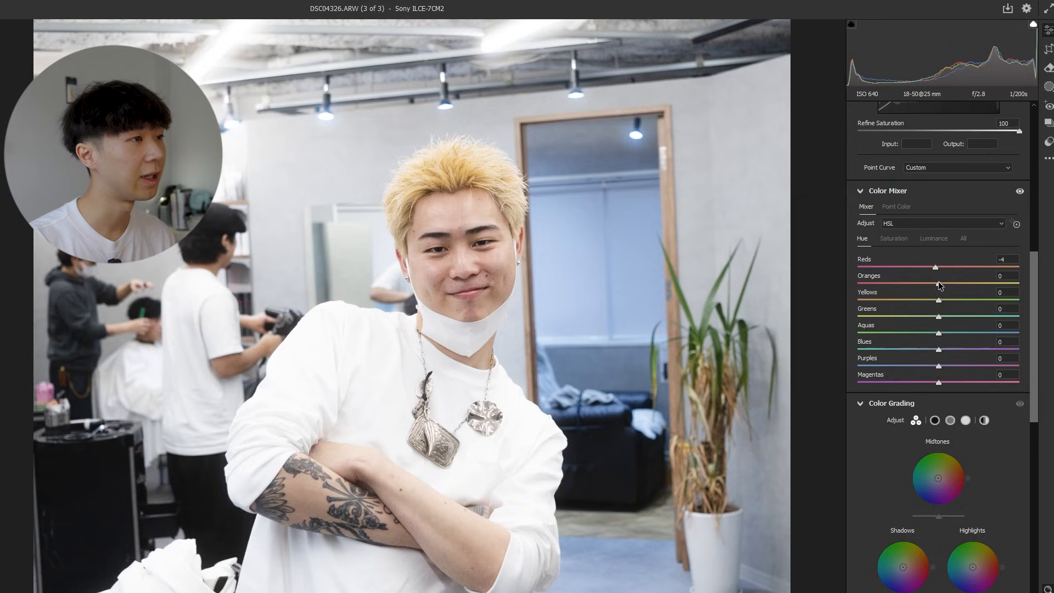
pyautogui.moveTo(981, 285); pyautogui.dragTo(953, 302)
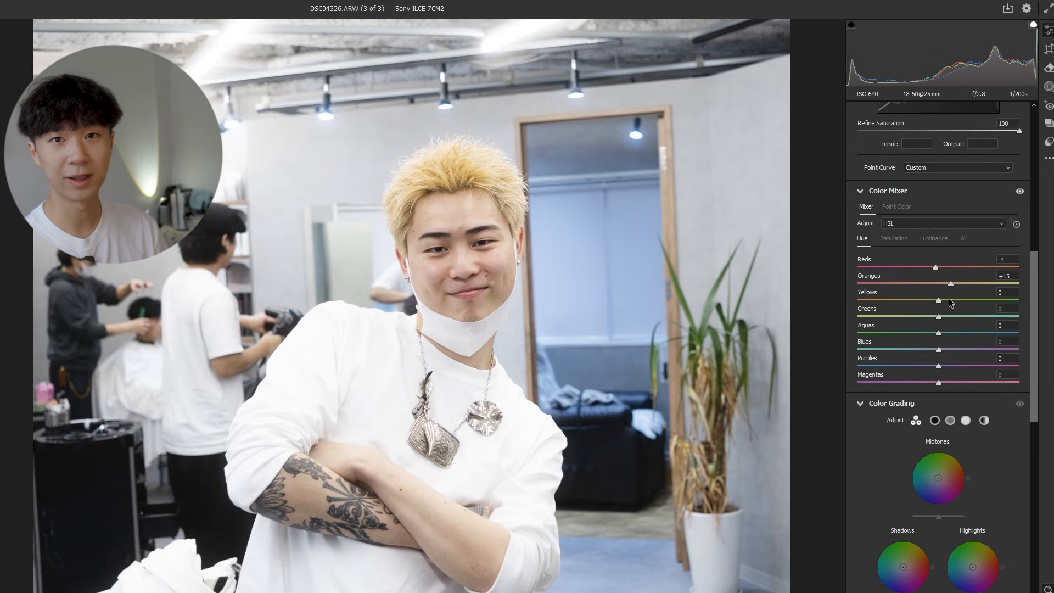
# Set the yellows hue to +10 and the blues hue to -16, checking the hair, window and floor.
pyautogui.moveTo(939, 300); pyautogui.dragTo(942, 301)
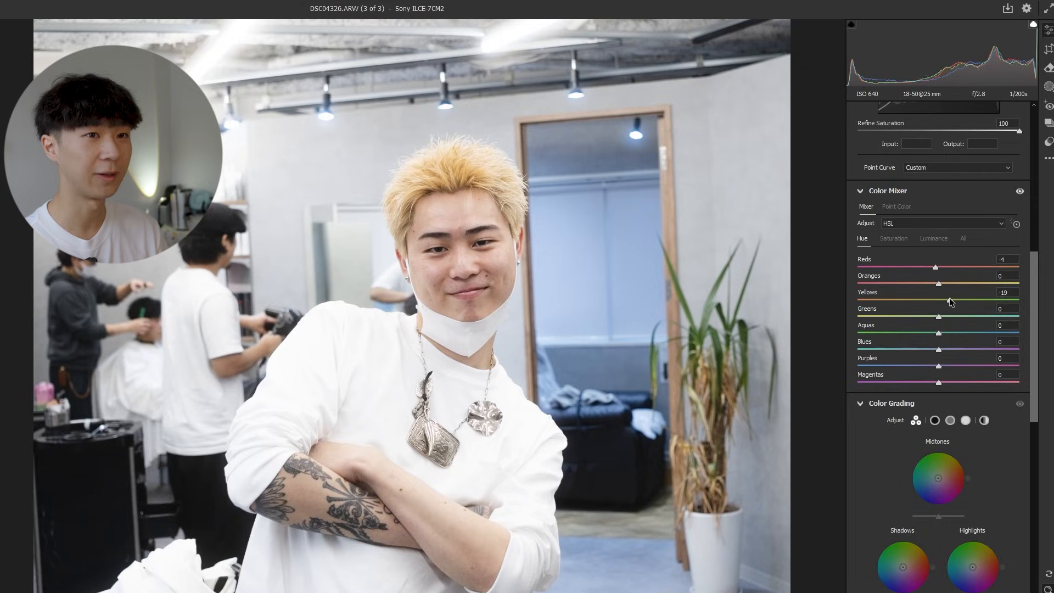
pyautogui.moveTo(449, 177); pyautogui.dragTo(411, 176)
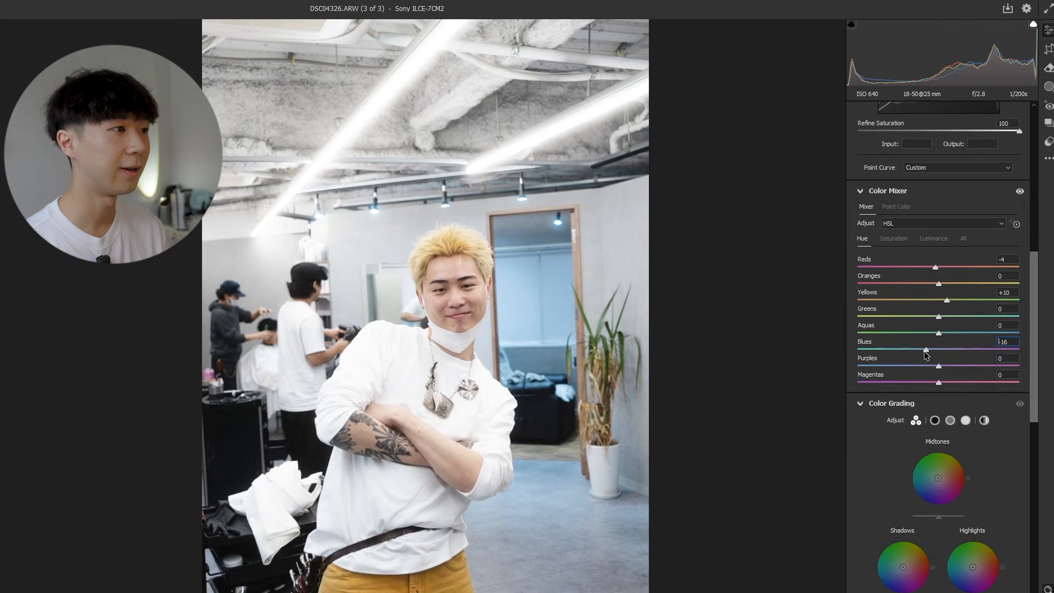
pyautogui.moveTo(927, 355); pyautogui.dragTo(928, 355)
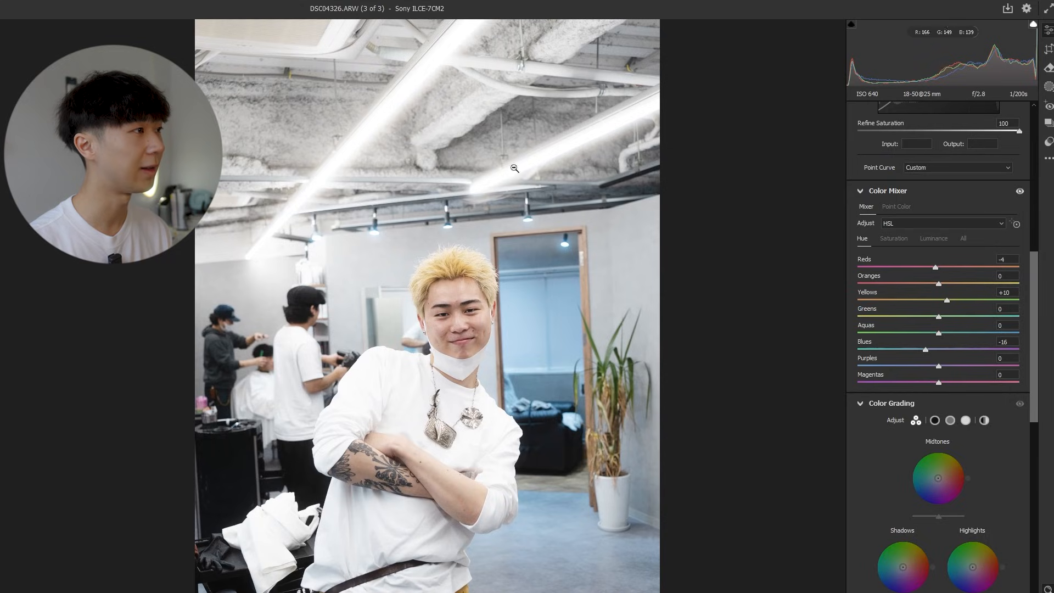
pyautogui.scroll(-3, 515, 169)
pyautogui.scroll(3, 482, 96)
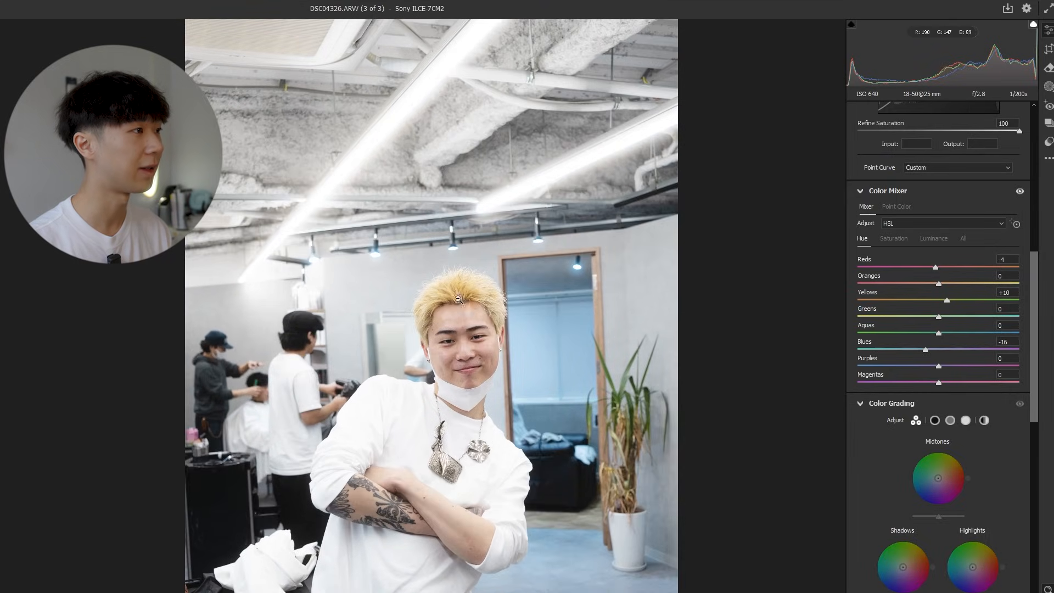
pyautogui.scroll(-3, 494, 307)
pyautogui.scroll(-2, 525, 333)
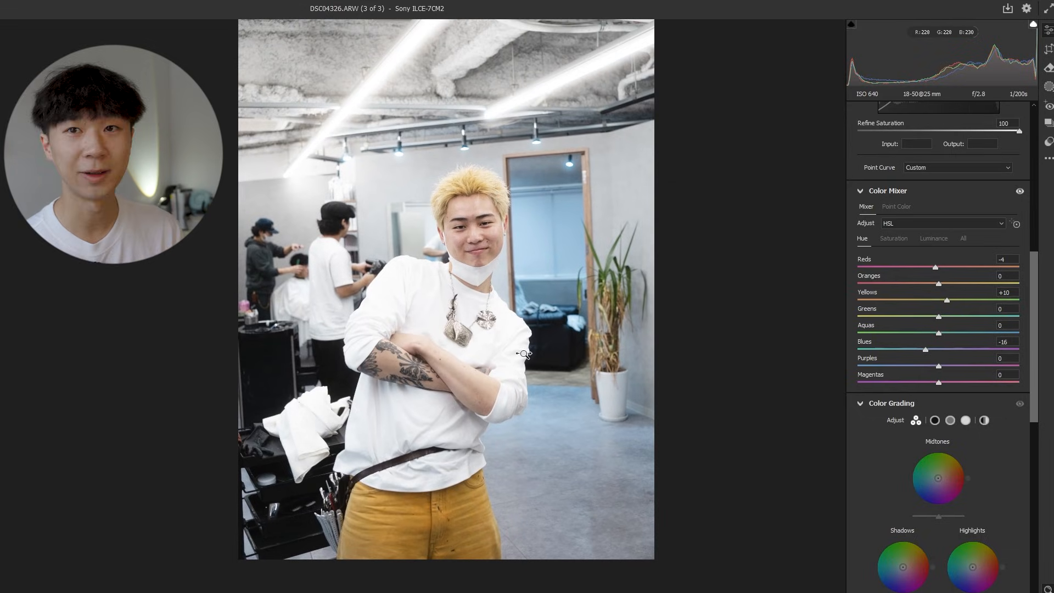
pyautogui.scroll(-1, 524, 354)
# Set the Color Mixer saturation of the reds to +16 and of the oranges to +5.
pyautogui.scroll(2, 527, 322)
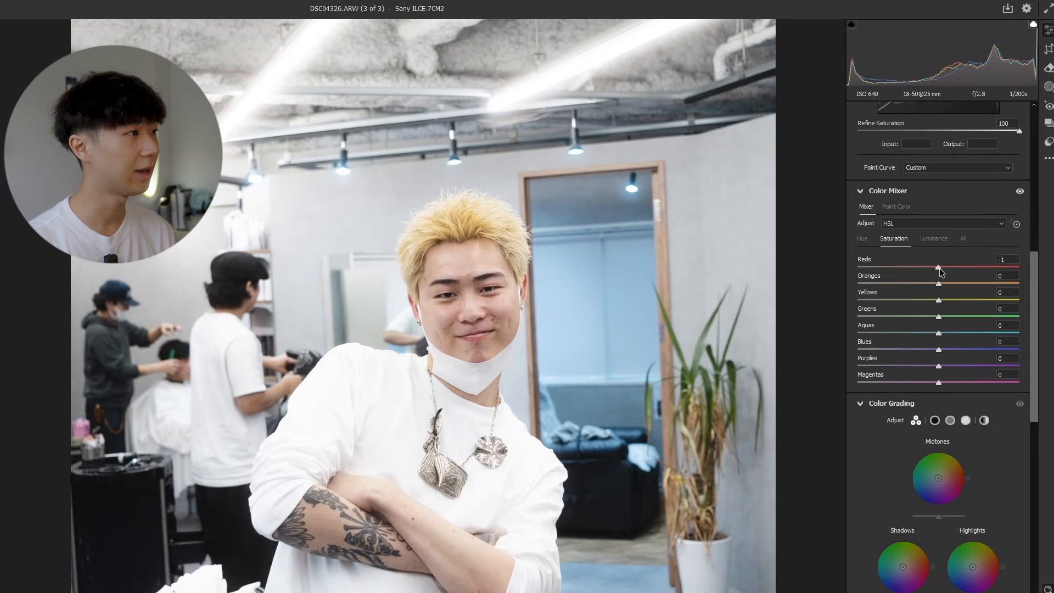
pyautogui.moveTo(954, 272); pyautogui.dragTo(951, 271)
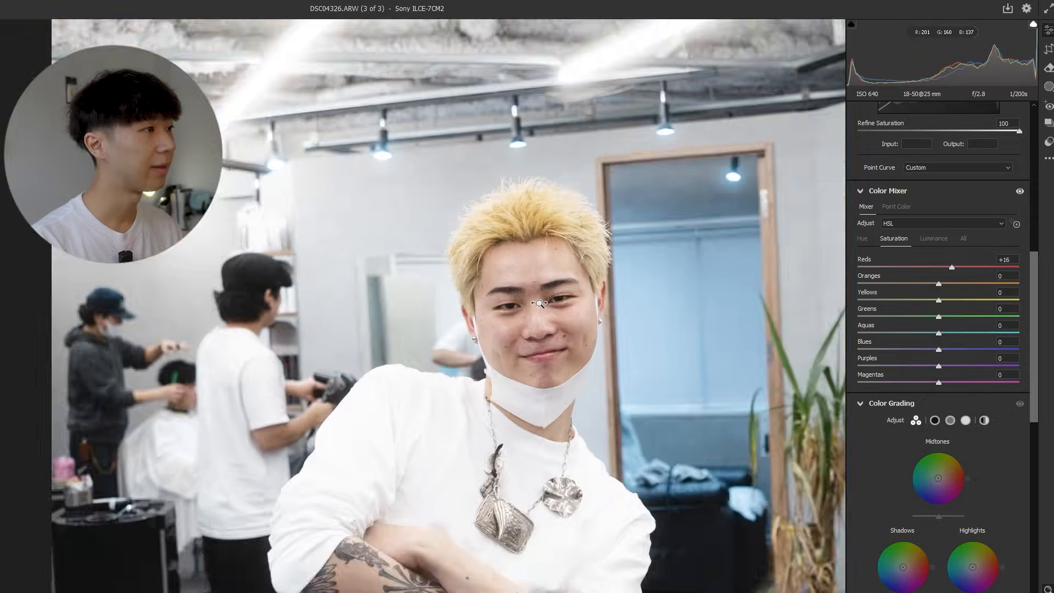
pyautogui.keyDown('alt'); pyautogui.click(539, 303); pyautogui.keyUp('alt')
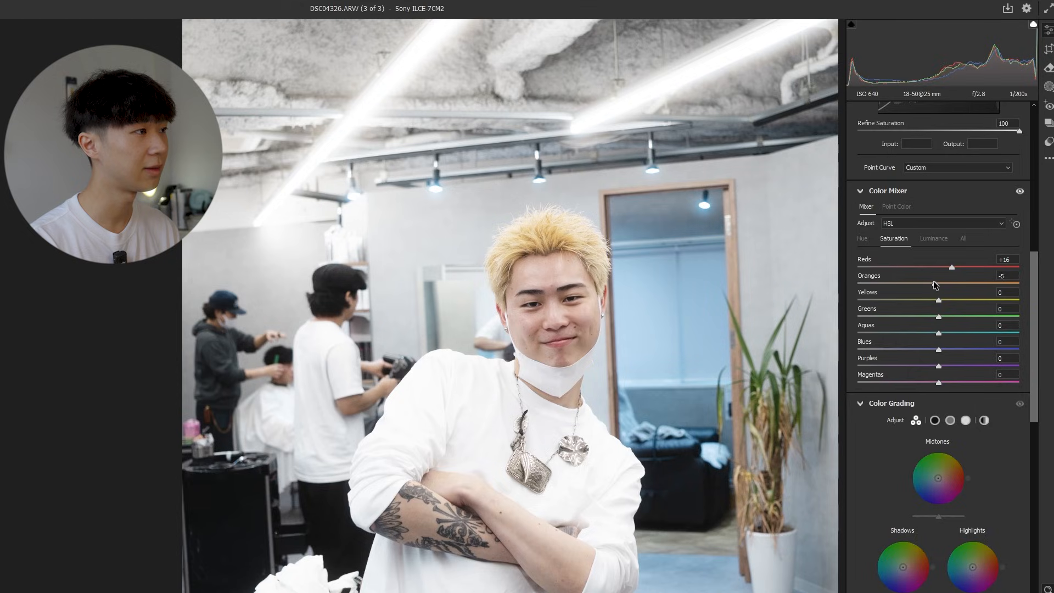
pyautogui.moveTo(960, 283); pyautogui.dragTo(974, 284)
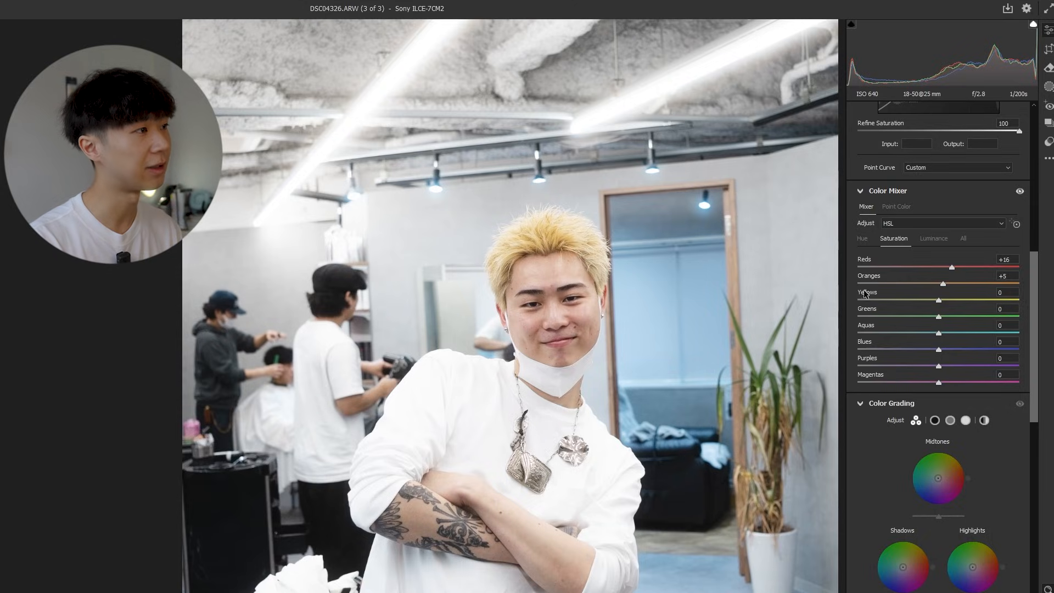
# Try the Color Mixer yellows saturation at -100 and raise the greens saturation slightly.
pyautogui.scroll(-3, 653, 308)
pyautogui.scroll(1, 675, 316)
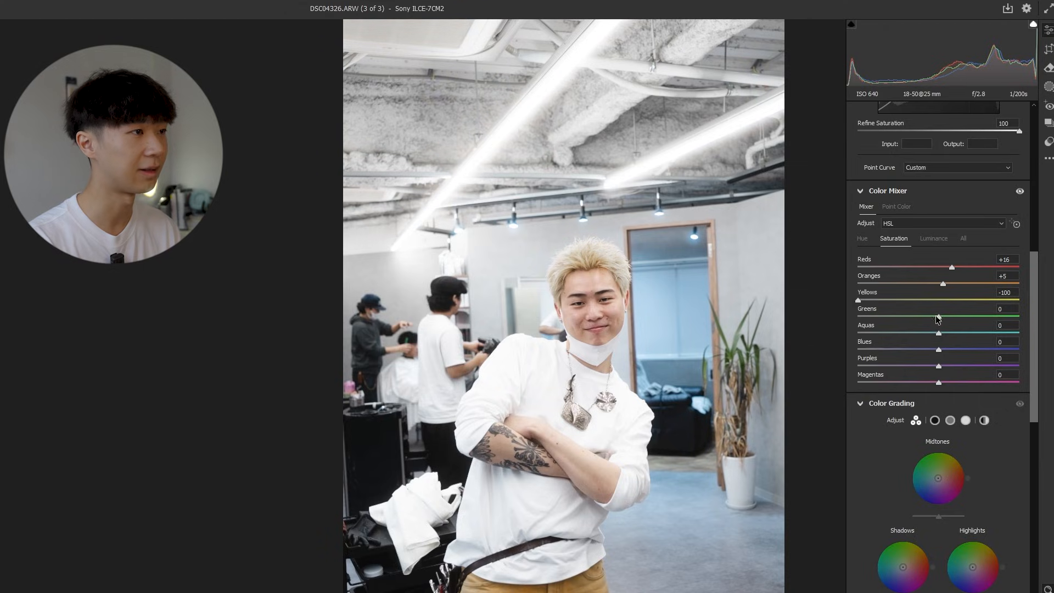
pyautogui.moveTo(938, 316); pyautogui.dragTo(950, 317)
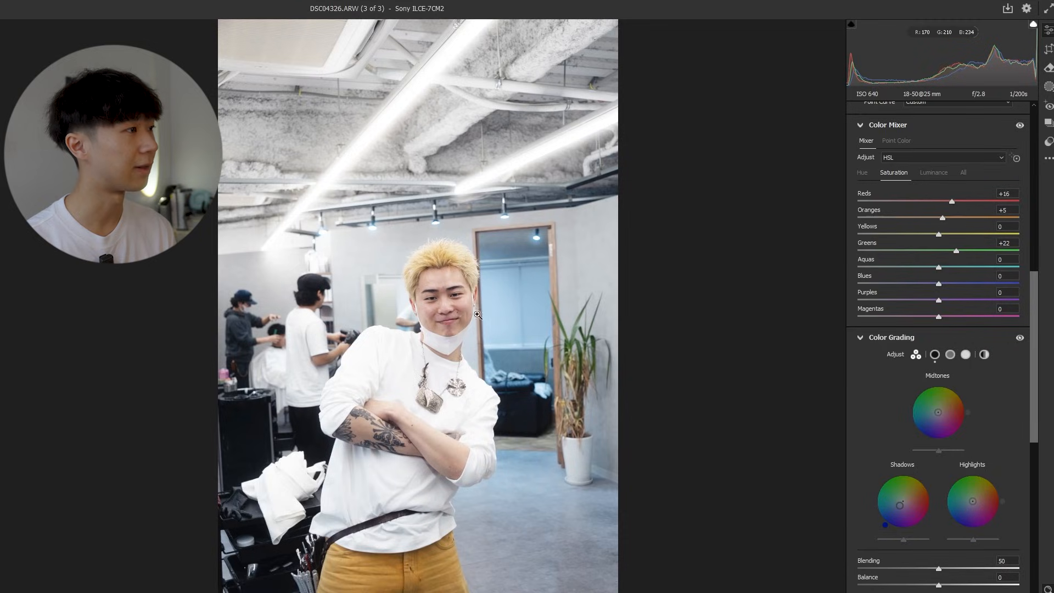
# Raise the red primary hue slightly in the Calibration settings.
pyautogui.click(467, 312)
pyautogui.moveTo(467, 311); pyautogui.dragTo(473, 313)
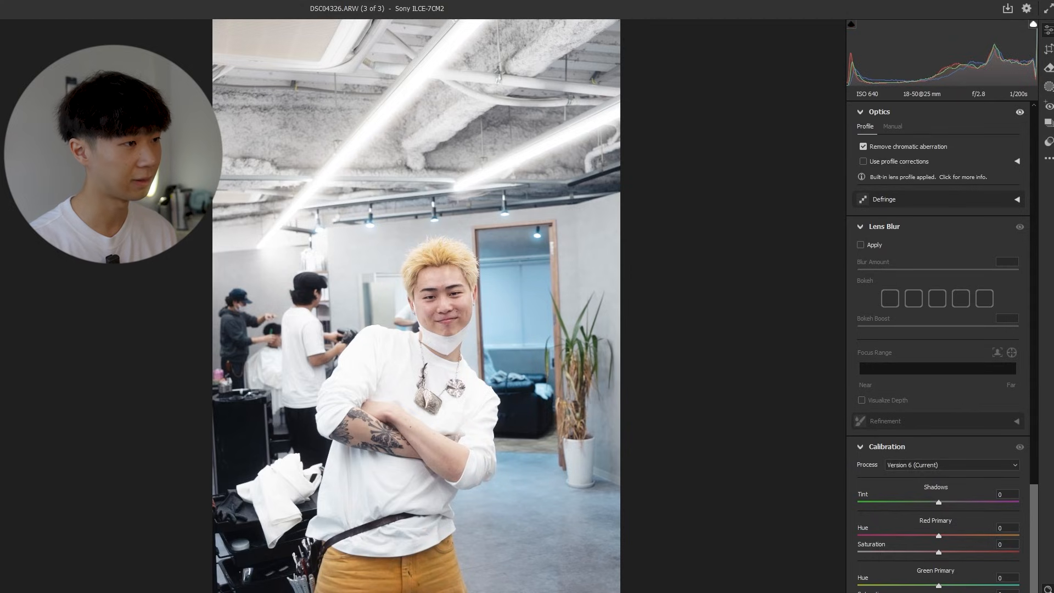
pyautogui.moveTo(939, 535); pyautogui.dragTo(944, 536)
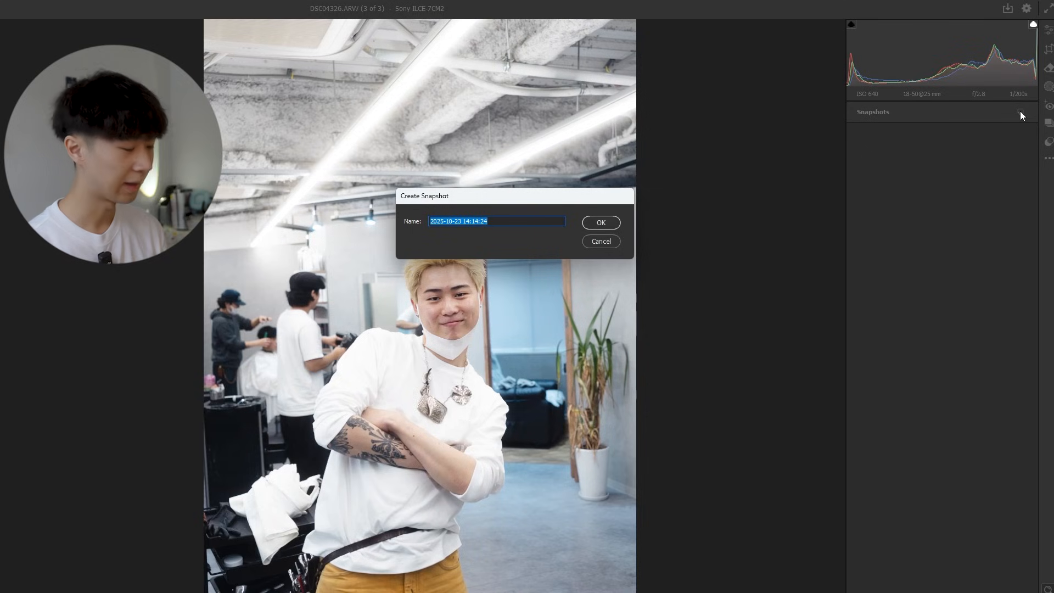
# Save the current edit as a snapshot named V1.
pyautogui.write('V1')
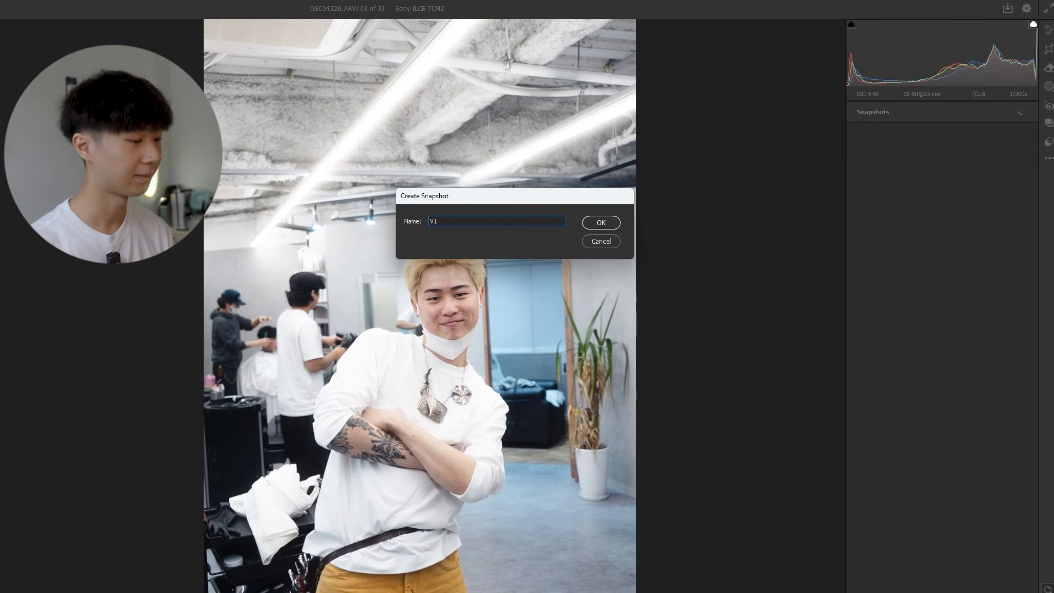
pyautogui.press('Return')
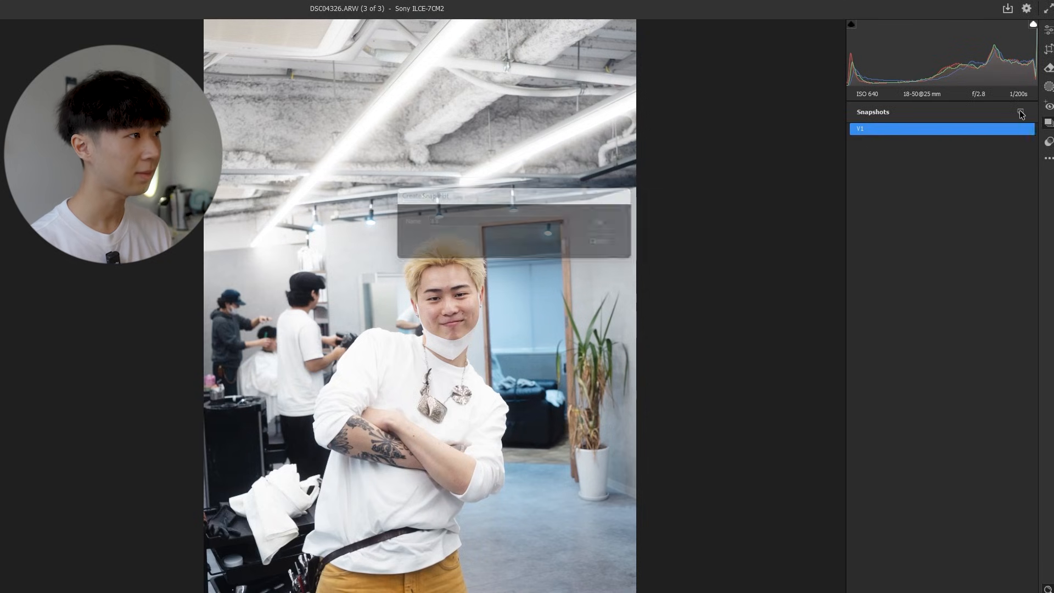